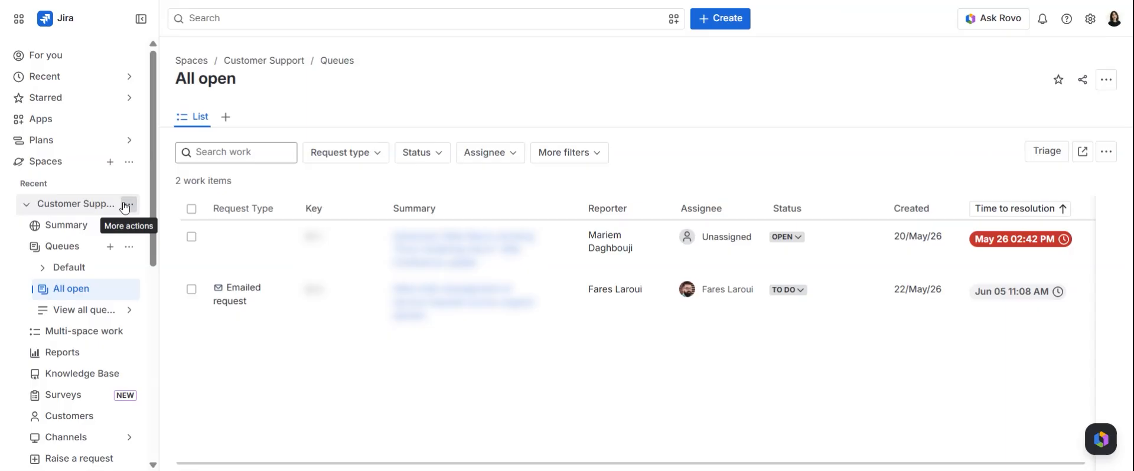
# Open the automation settings of the Customer Support space
pyautogui.click(129, 204)
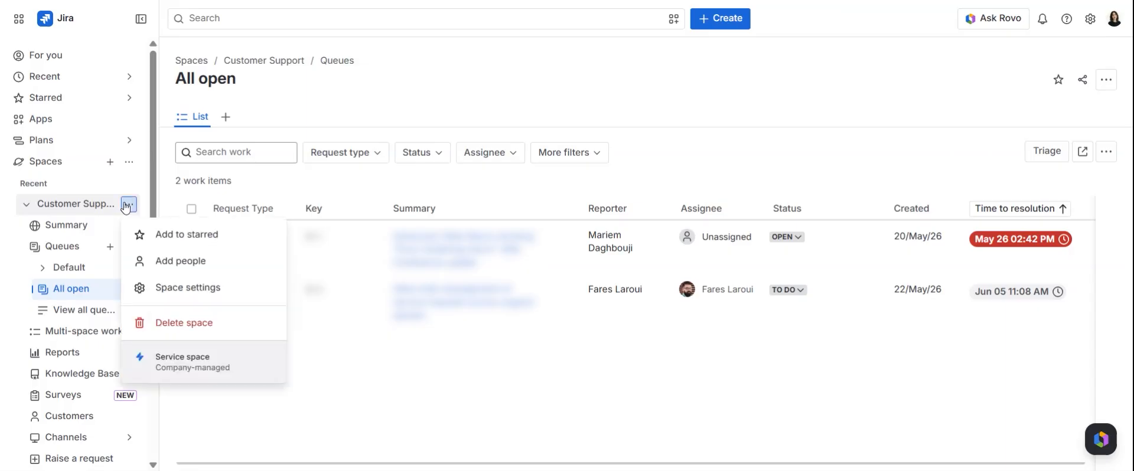
pyautogui.click(164, 294)
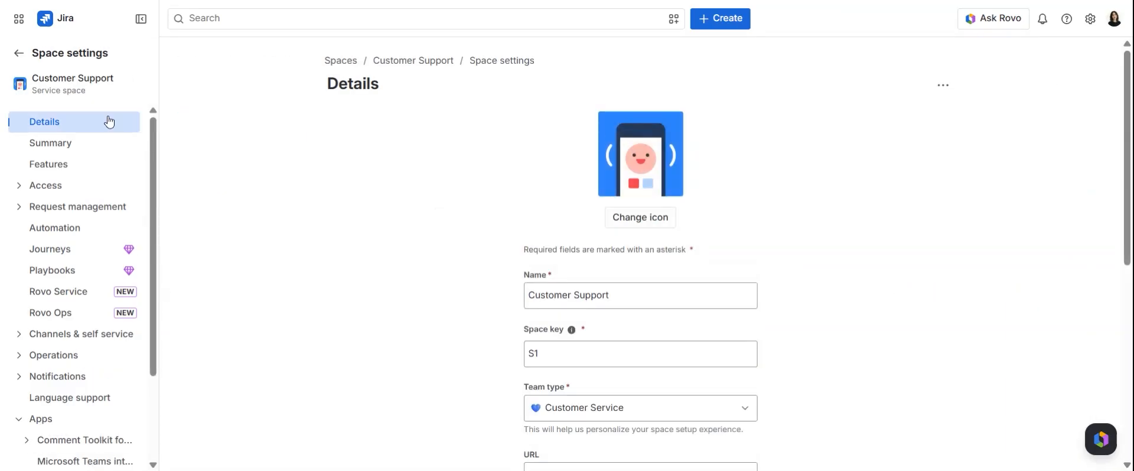
pyautogui.click(84, 227)
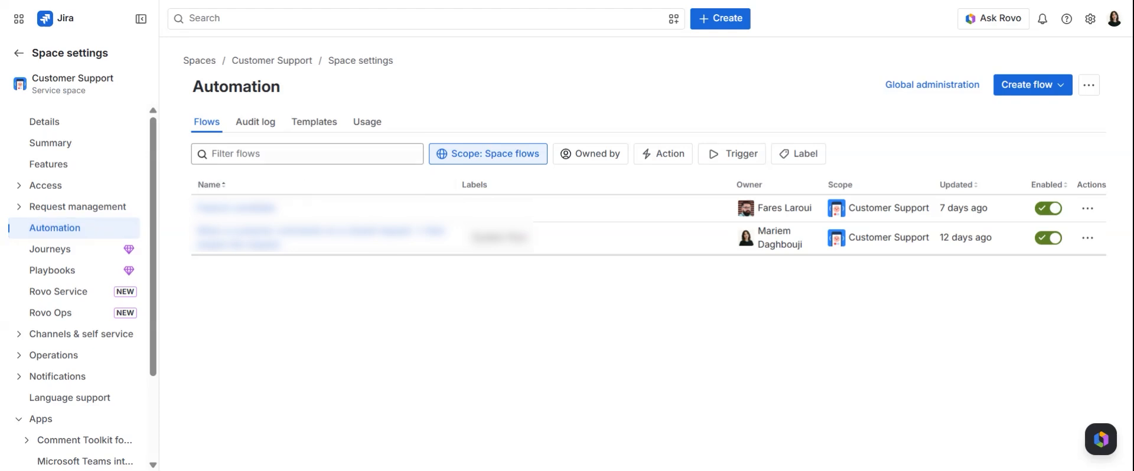
# Create a new automation flow from scratch with the Incoming webhook trigger
pyautogui.click(1063, 92)
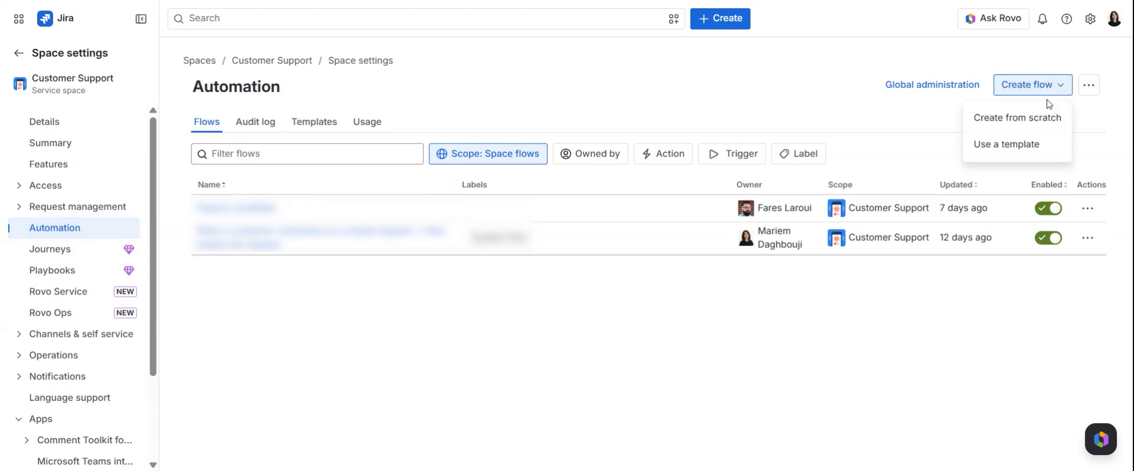
pyautogui.click(1040, 118)
pyautogui.write('w')
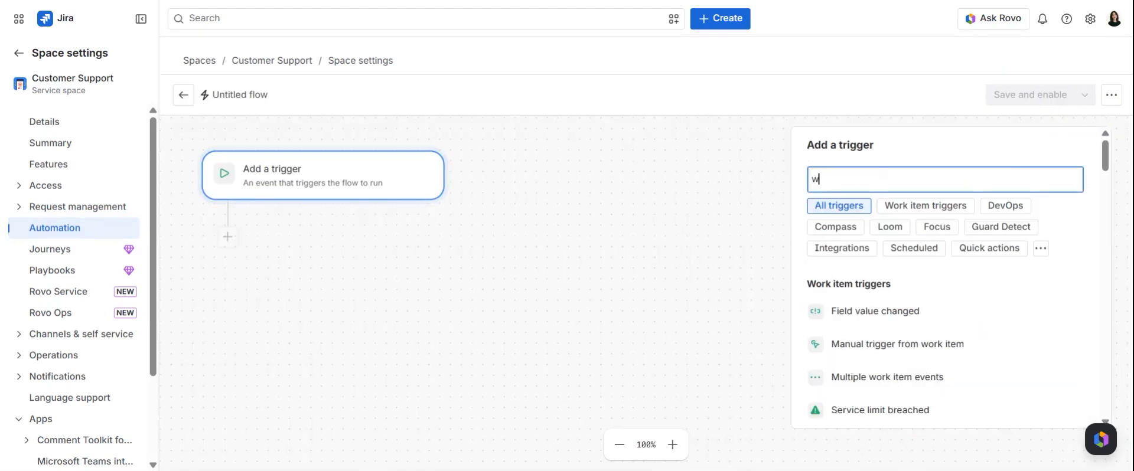
pyautogui.write('ebhook')
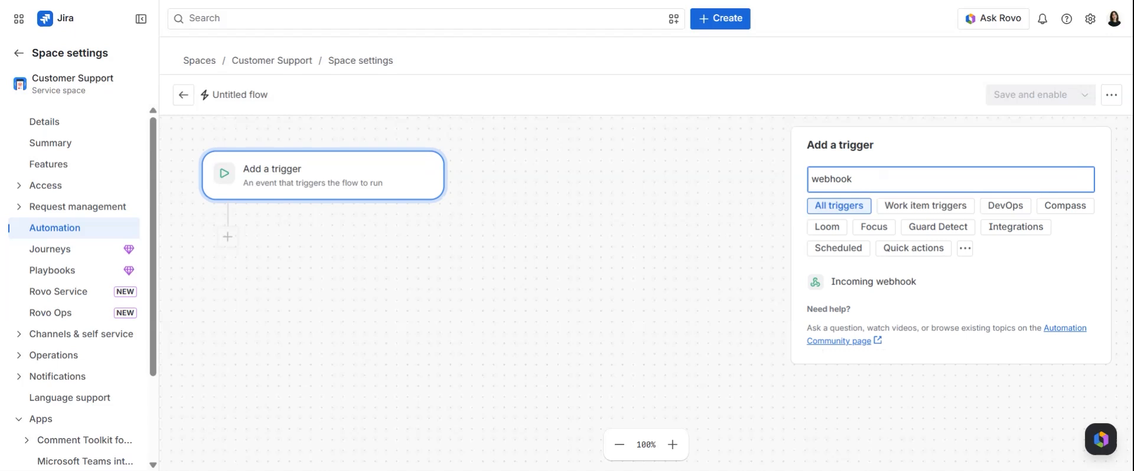
pyautogui.click(967, 281)
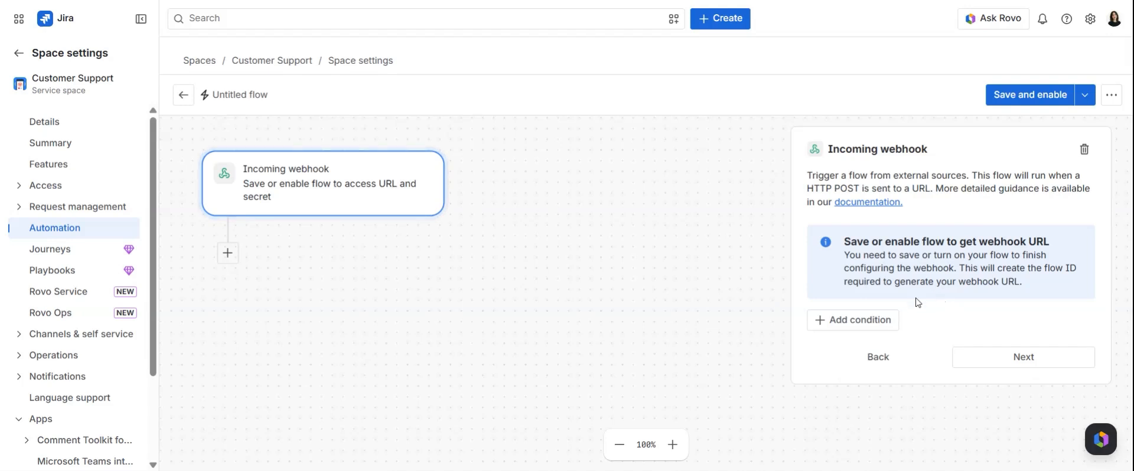
# Add a {{smart values}} condition to the webhook trigger with {{webhookData.label}} as its first value
pyautogui.click(889, 324)
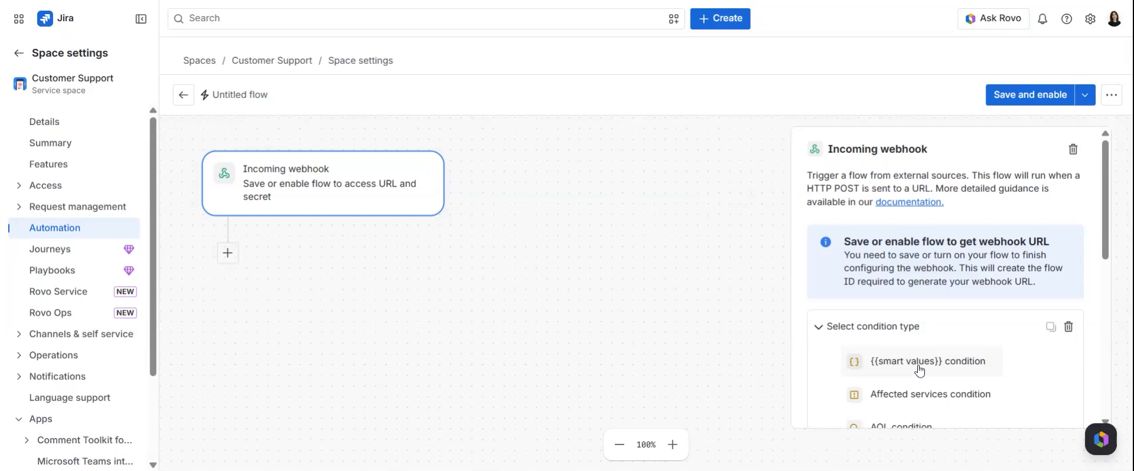
pyautogui.scroll(-2, 919, 370)
pyautogui.click(934, 291)
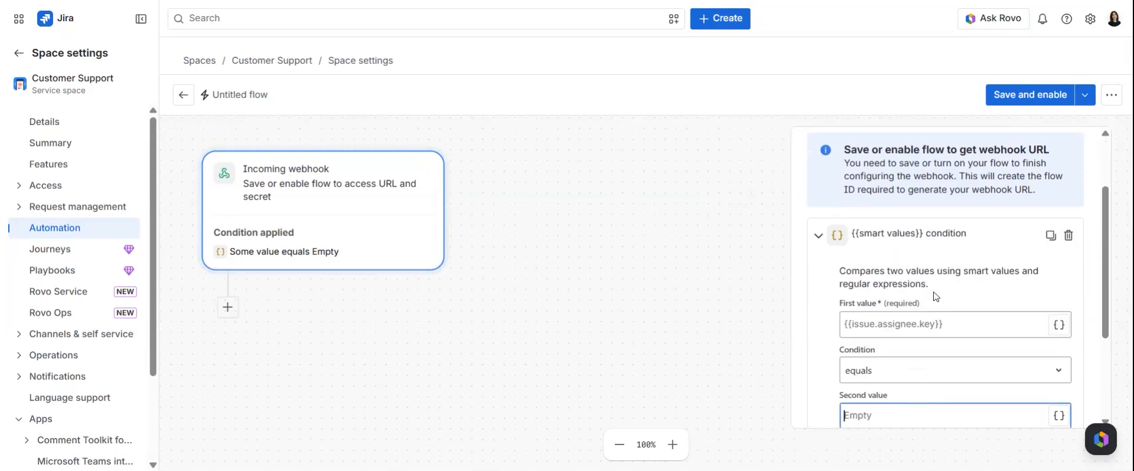
pyautogui.scroll(-2, 937, 316)
pyautogui.click(939, 251)
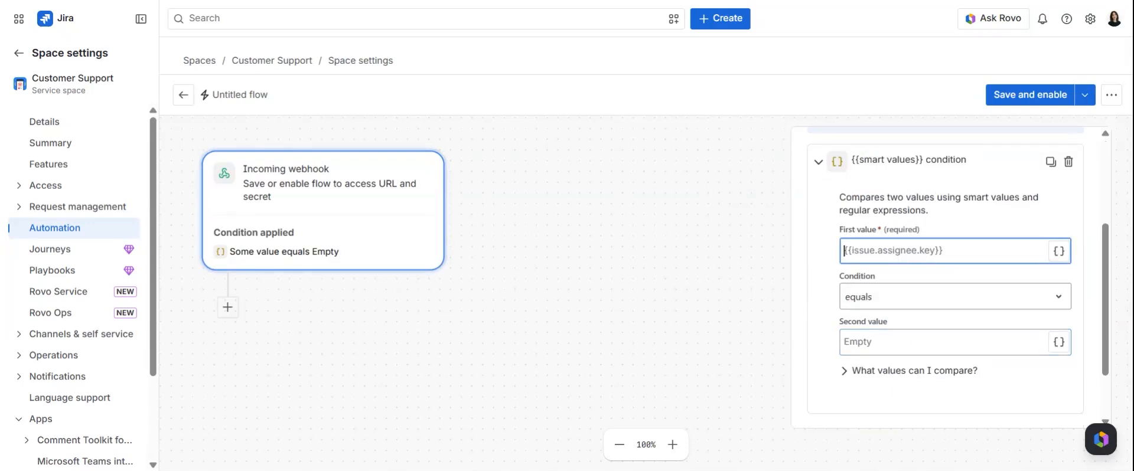
pyautogui.write('{{webhookData.label}}')
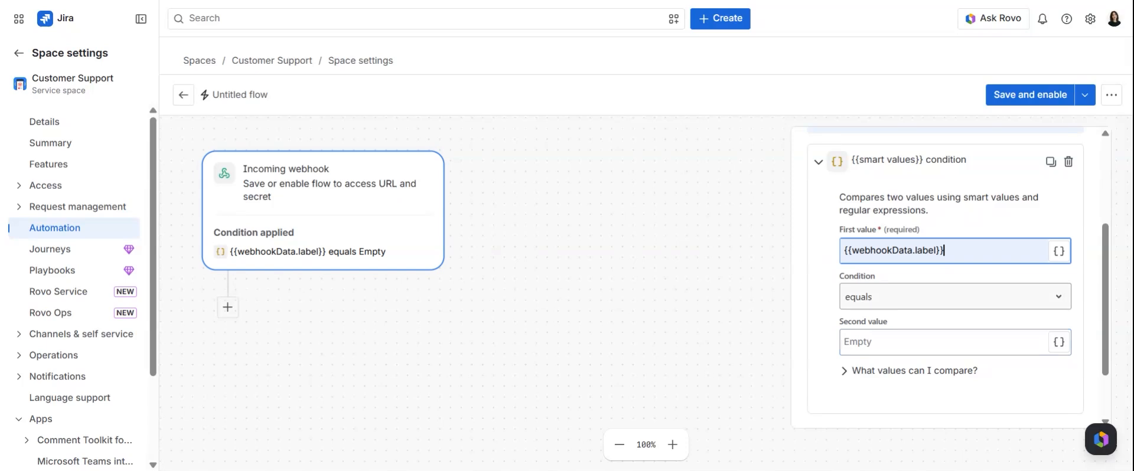
# Make the condition compare with equals against the second value "Troubleshooting step" and complete the trigger
pyautogui.click(956, 298)
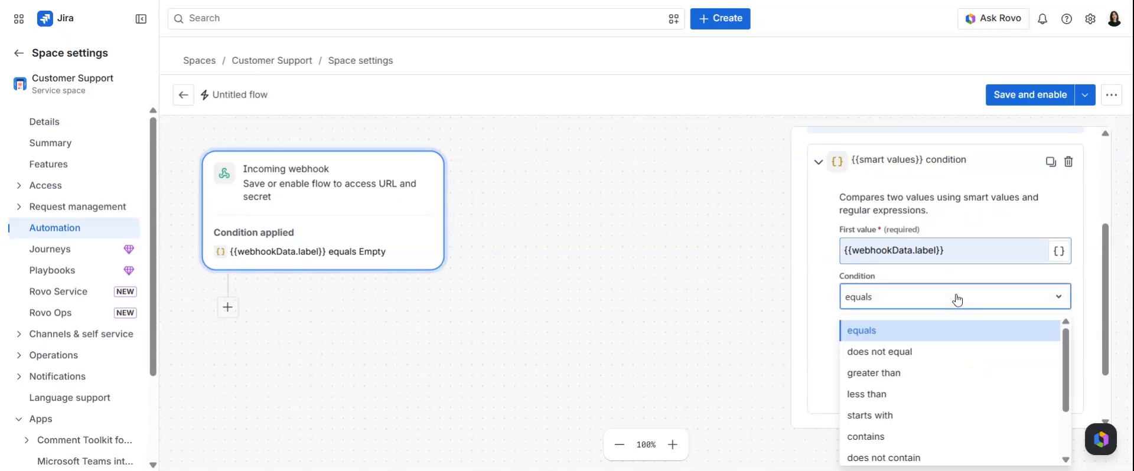
pyautogui.click(942, 333)
pyautogui.click(944, 336)
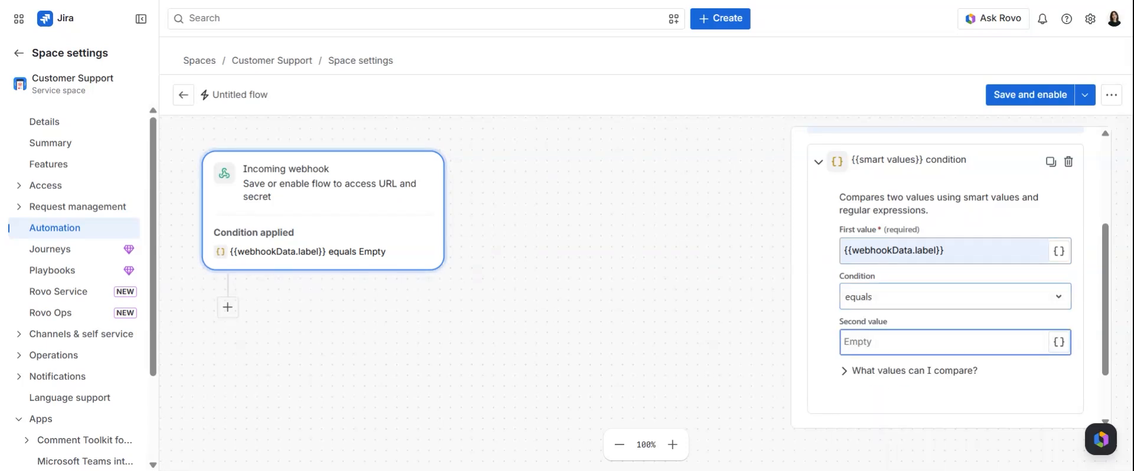
pyautogui.write('Troubleshooting step')
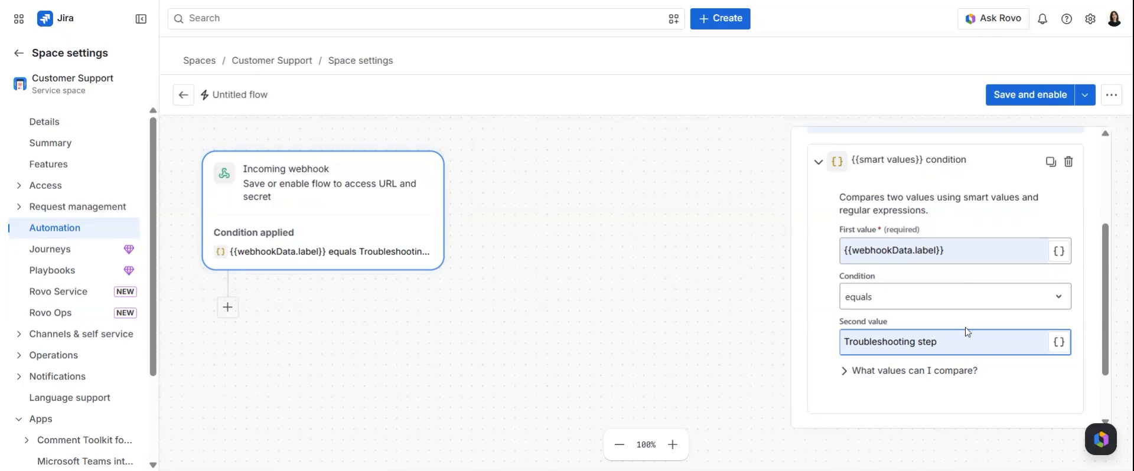
pyautogui.scroll(-2, 967, 332)
pyautogui.click(980, 398)
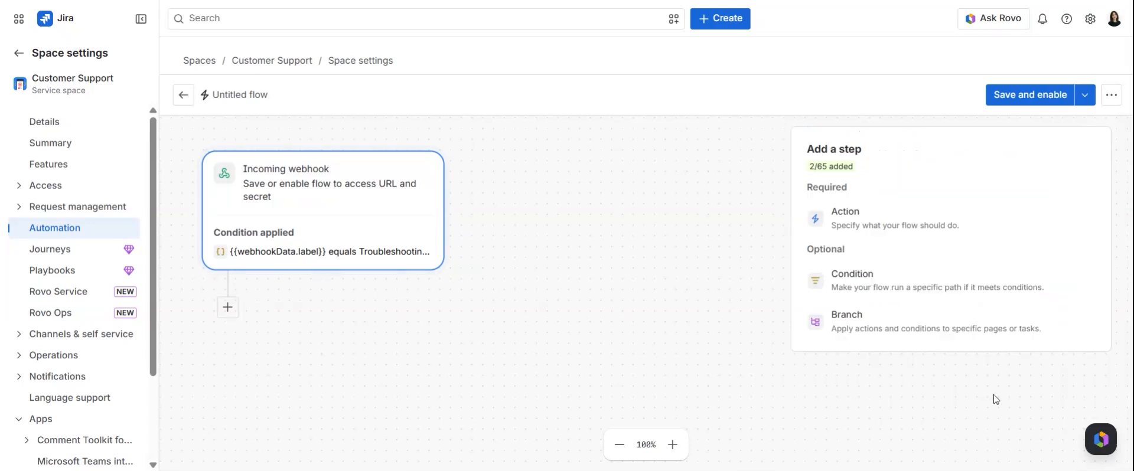
# Add a Publish new page in Confluence action to the flow and connect it to Confluence
pyautogui.click(934, 223)
pyautogui.write('conflu')
pyautogui.click(916, 273)
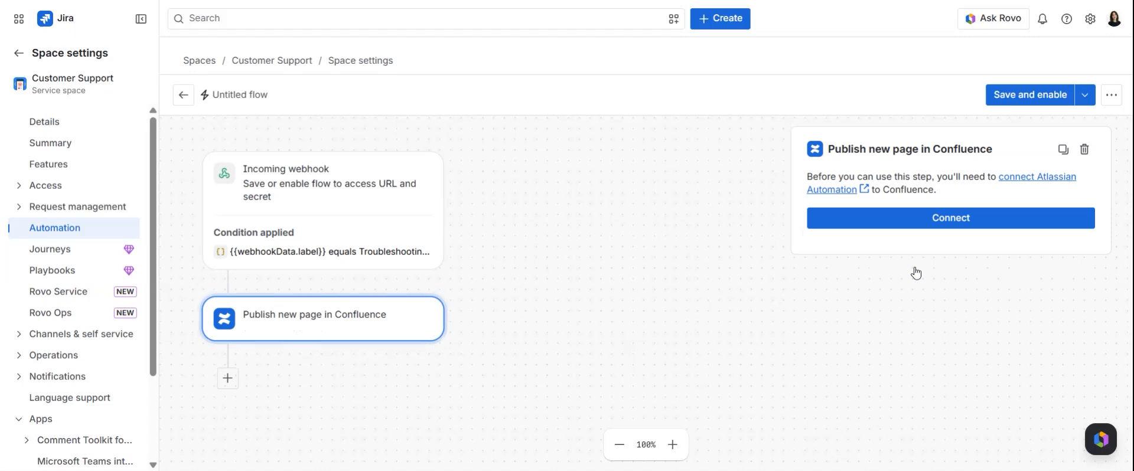
pyautogui.click(916, 223)
pyautogui.click(733, 179)
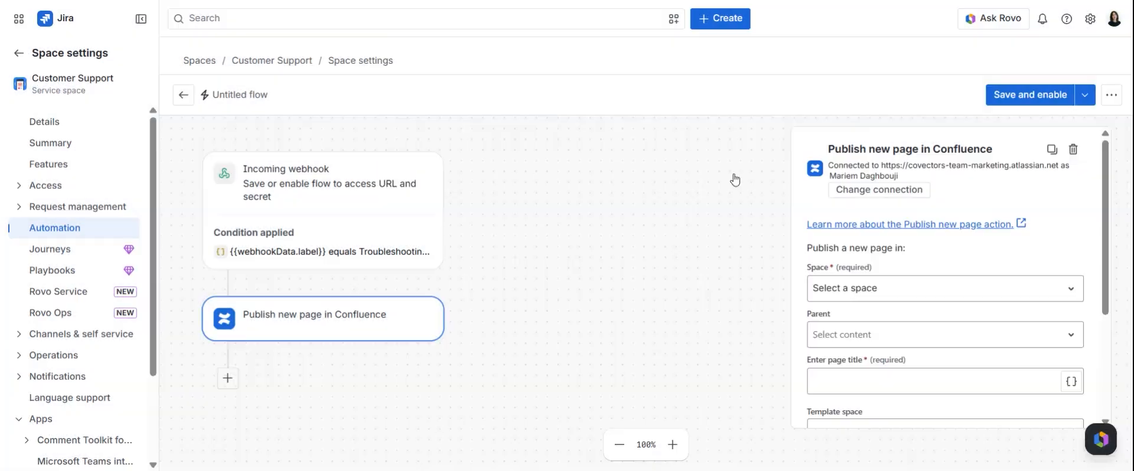
# Set the page to publish in the Customer Support space under the parent Troubleshooting articles
pyautogui.scroll(-2, 952, 235)
pyautogui.click(954, 223)
pyautogui.write('Cust')
pyautogui.click(945, 268)
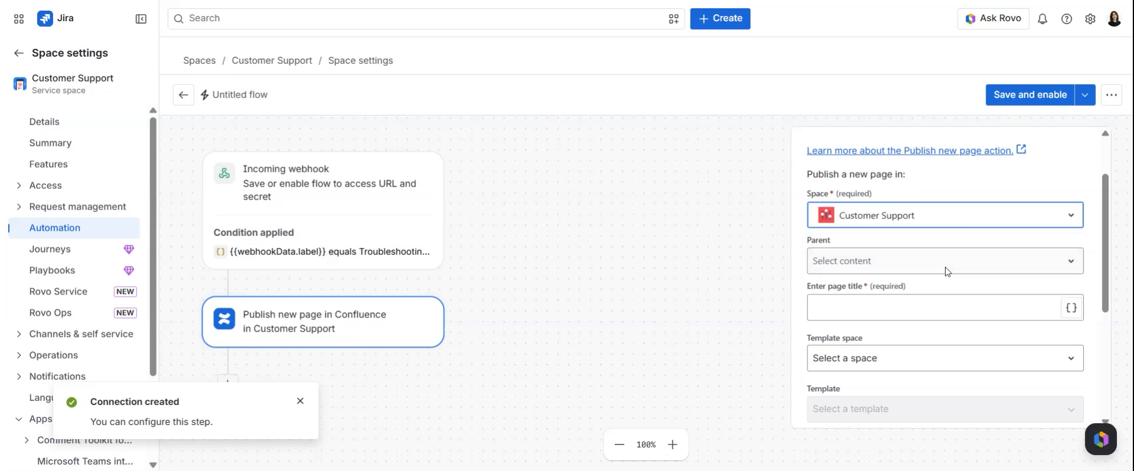
pyautogui.click(945, 272)
pyautogui.click(937, 295)
# Title the page "Troubleshooting article related to {{issue.key}}", set its content to {{comment.body}}, and complete the action
pyautogui.click(937, 302)
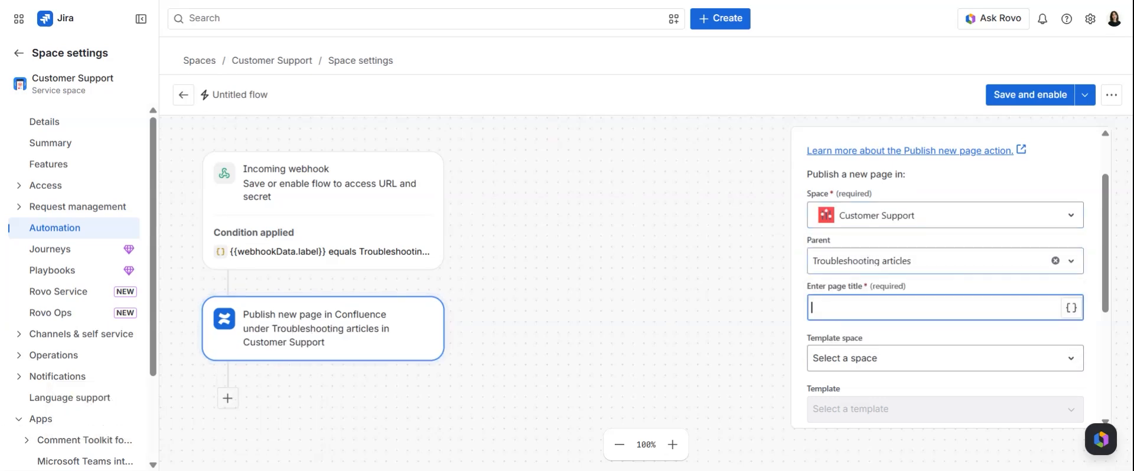
pyautogui.write('Troubleshooting article related to {{issue.key}}')
pyautogui.scroll(-4, 829, 282)
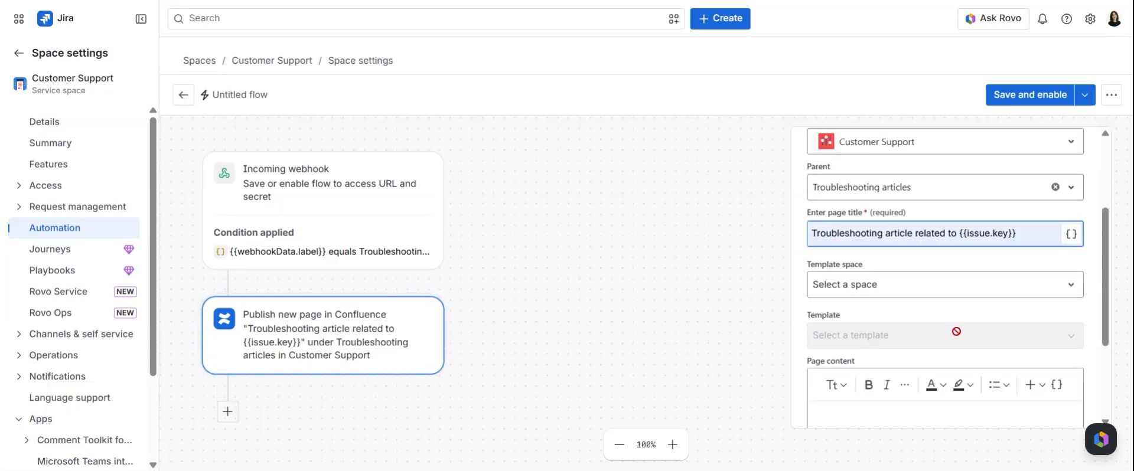
pyautogui.click(828, 282)
pyautogui.write('{{comment.')
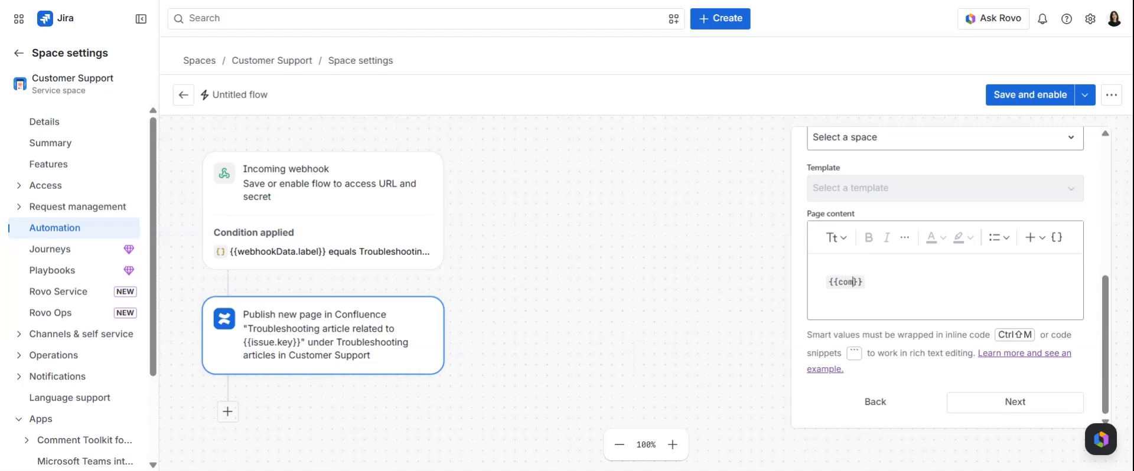
pyautogui.write('body')
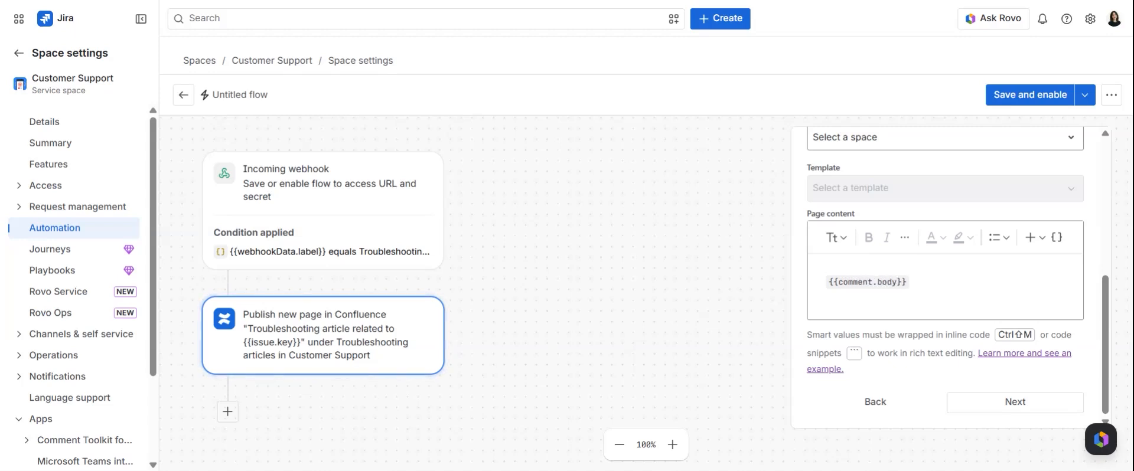
pyautogui.click(1004, 406)
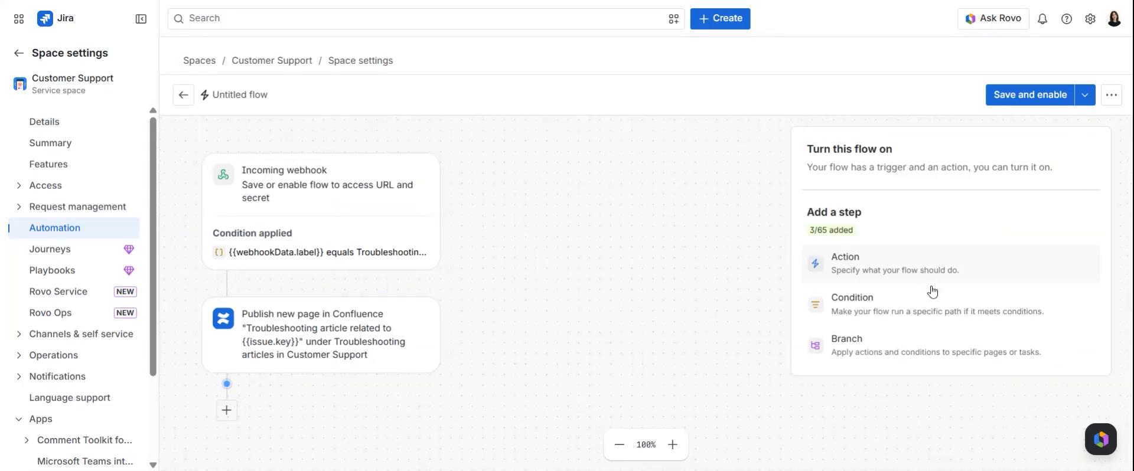
# Add a Send email action after the Confluence page action
pyautogui.click(928, 274)
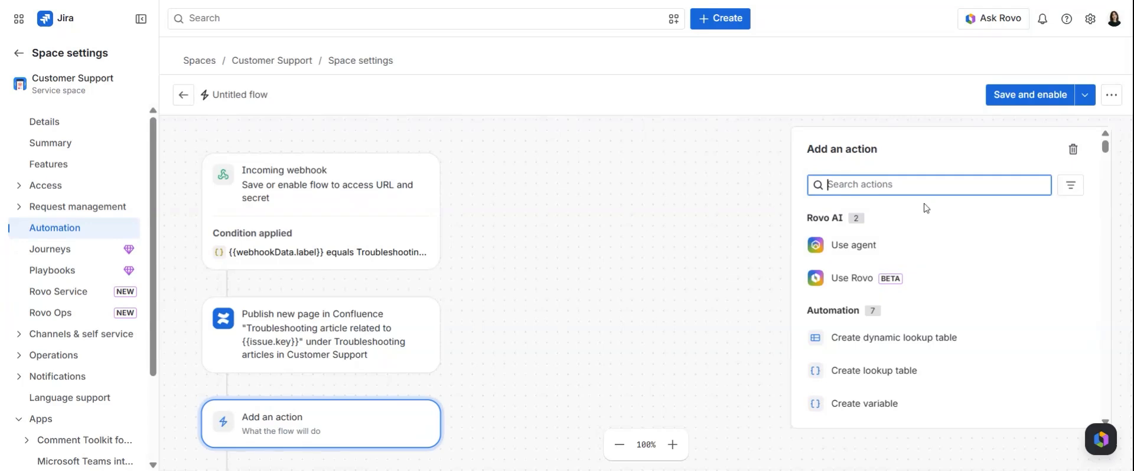
pyautogui.write('email')
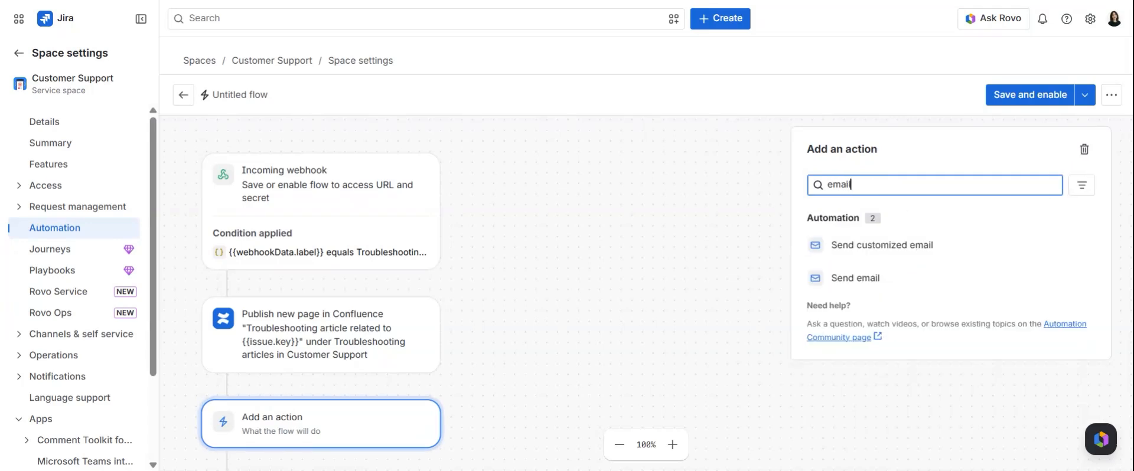
pyautogui.click(889, 276)
# Address the email to Approver groups with the subject "New article published" and paste the message inviting input on the new troubleshooting article
pyautogui.click(886, 211)
pyautogui.click(876, 349)
pyautogui.click(877, 268)
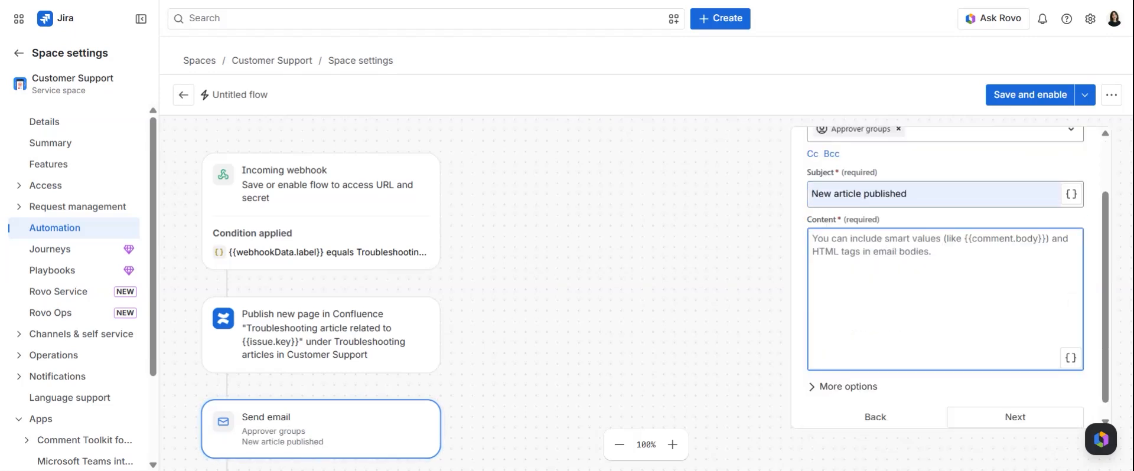
pyautogui.hotkey('ctrl', 'v')
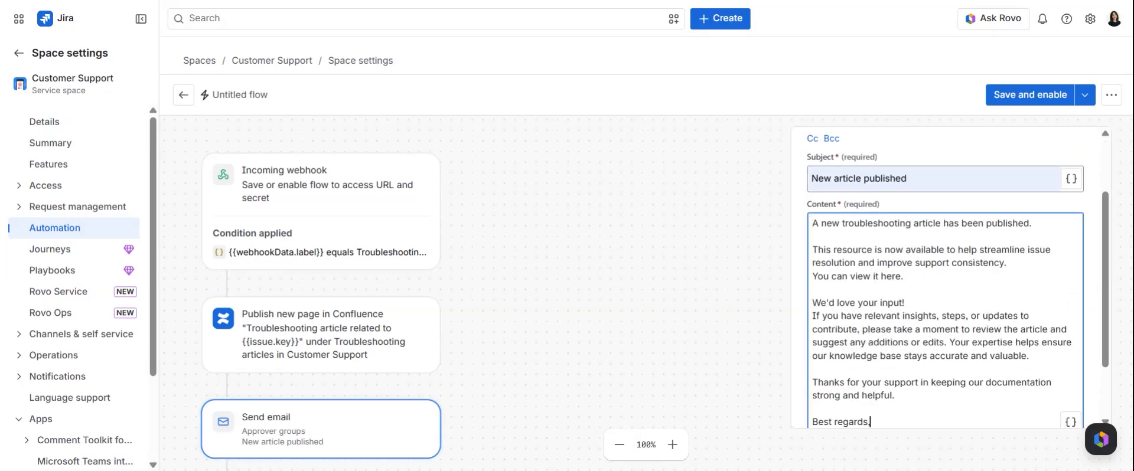
pyautogui.scroll(-1, 945, 295)
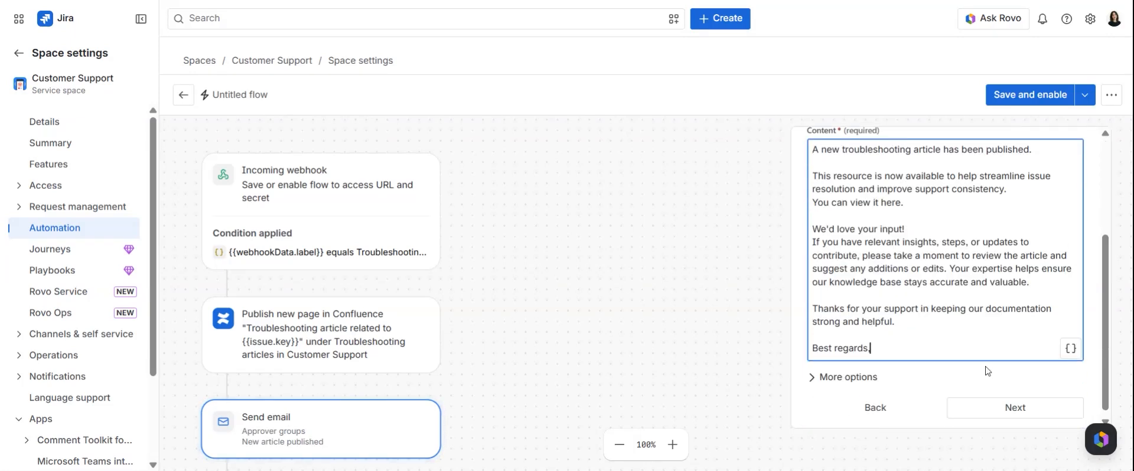
pyautogui.click(1010, 408)
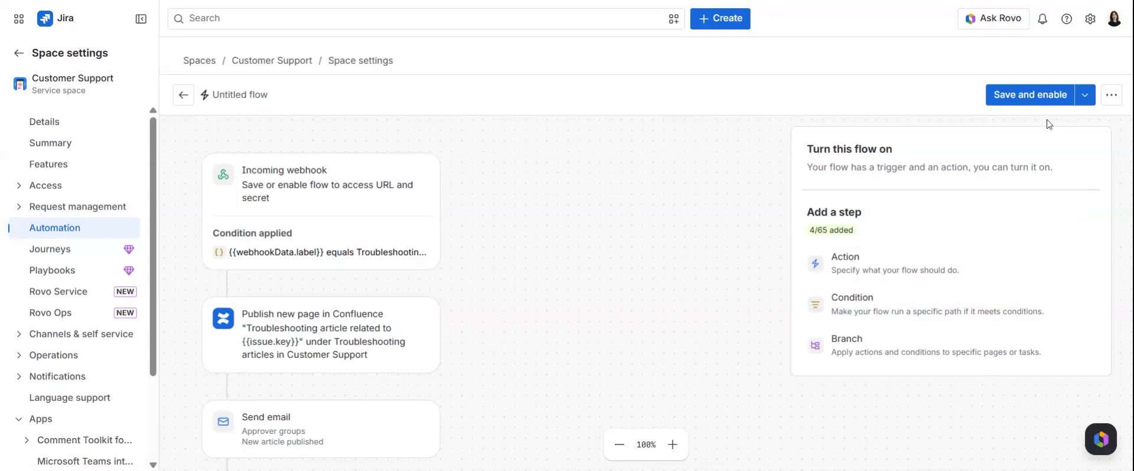
# Name the flow "Publish Troubleshooting Article", let all admins edit it, and turn it on
pyautogui.click(1066, 96)
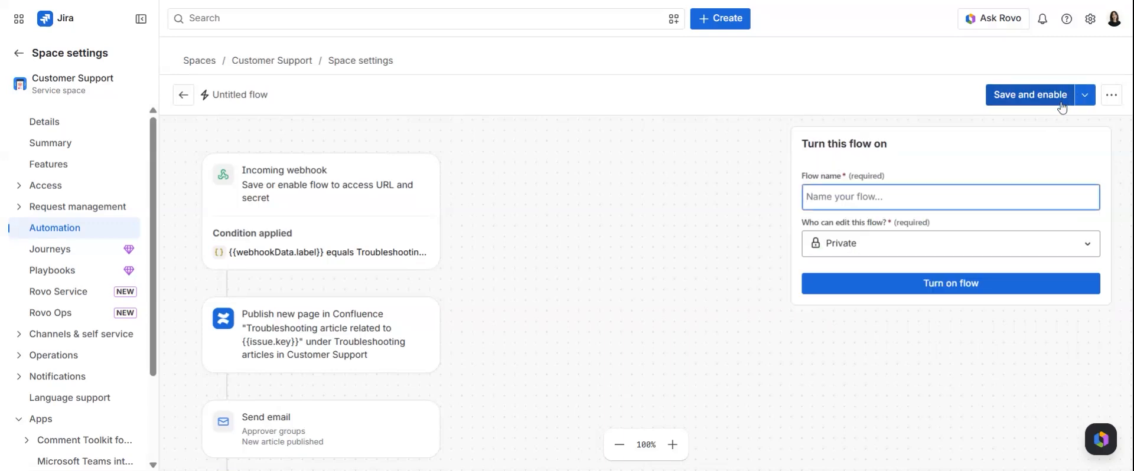
pyautogui.write('Publish Troubleshooting Article')
pyautogui.click(911, 251)
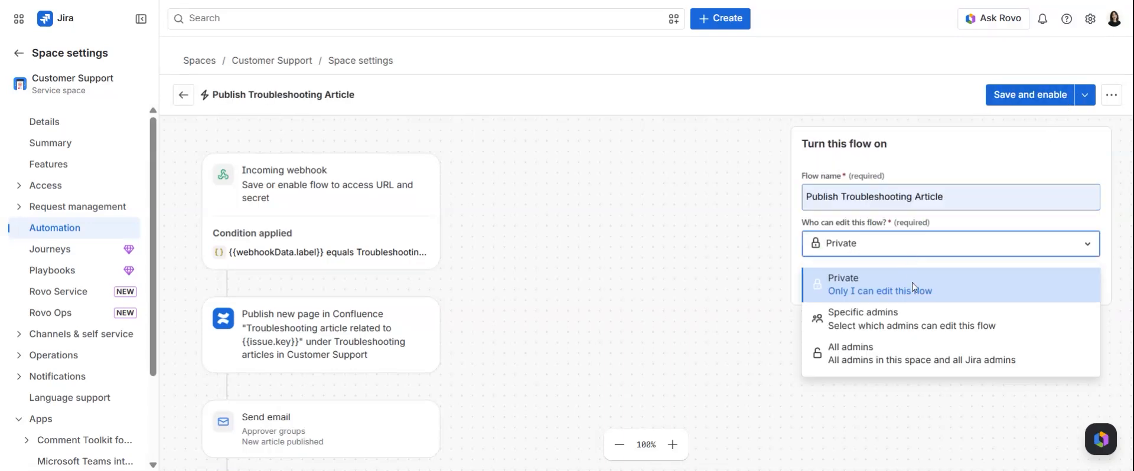
pyautogui.click(903, 354)
pyautogui.click(914, 289)
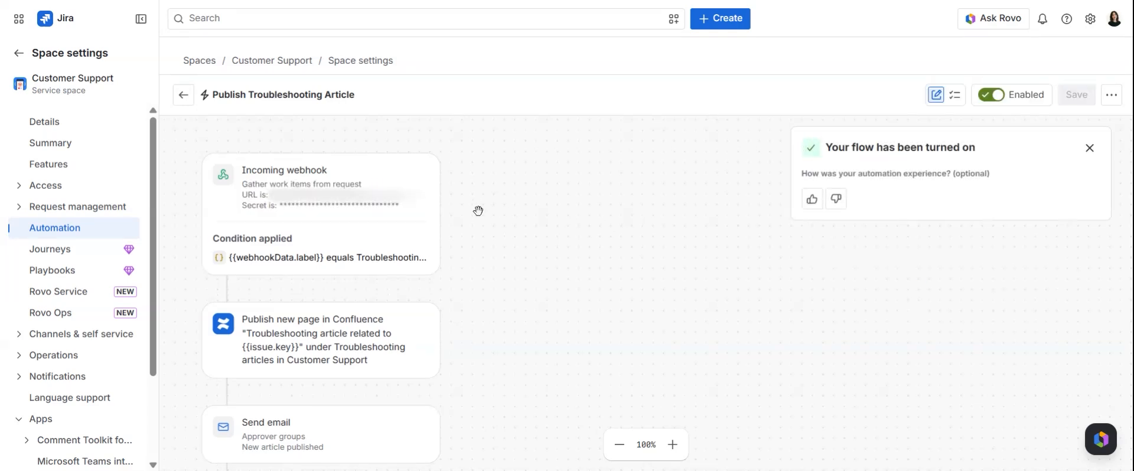
# Inspect the flow's incoming webhook URL and secret, and open the Comment Toolkit webhooks configuration
pyautogui.click(391, 206)
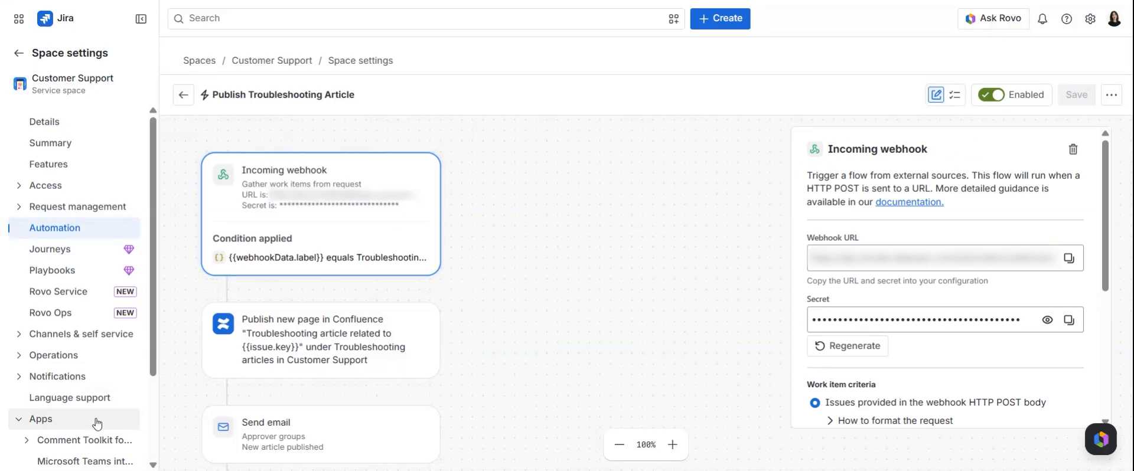
pyautogui.scroll(-2, 59, 389)
pyautogui.click(59, 367)
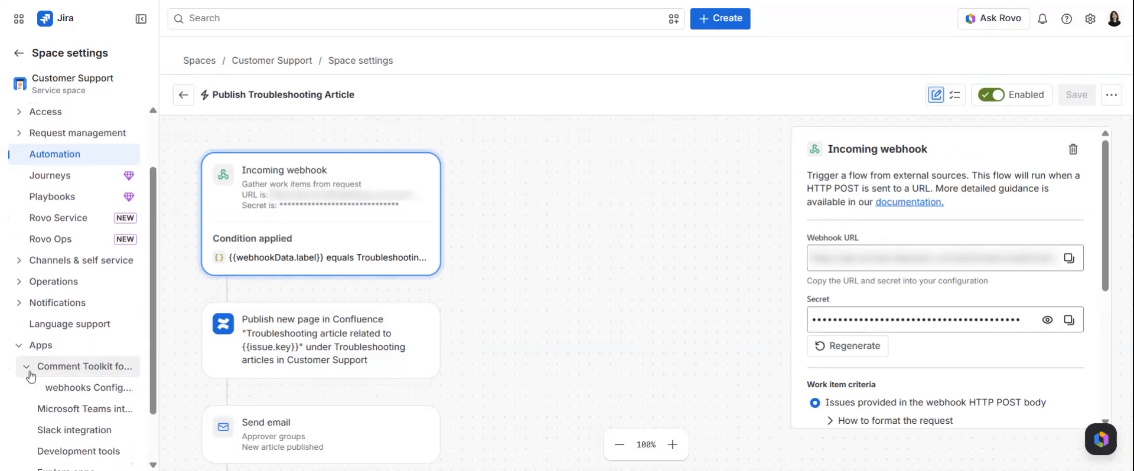
pyautogui.click(79, 388)
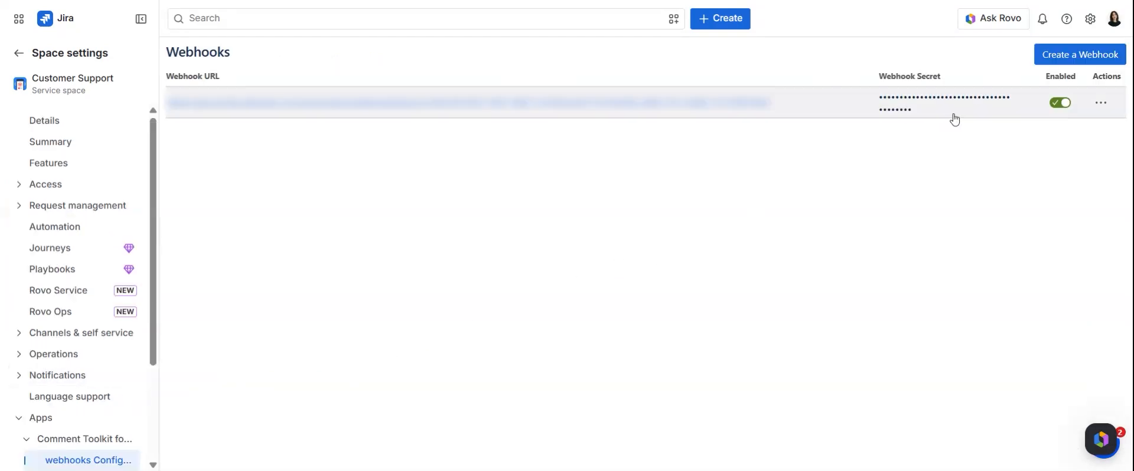
# Create a new Comment Toolkit webhook, pasting the flow's webhook URL and the webhook secret
pyautogui.click(1043, 62)
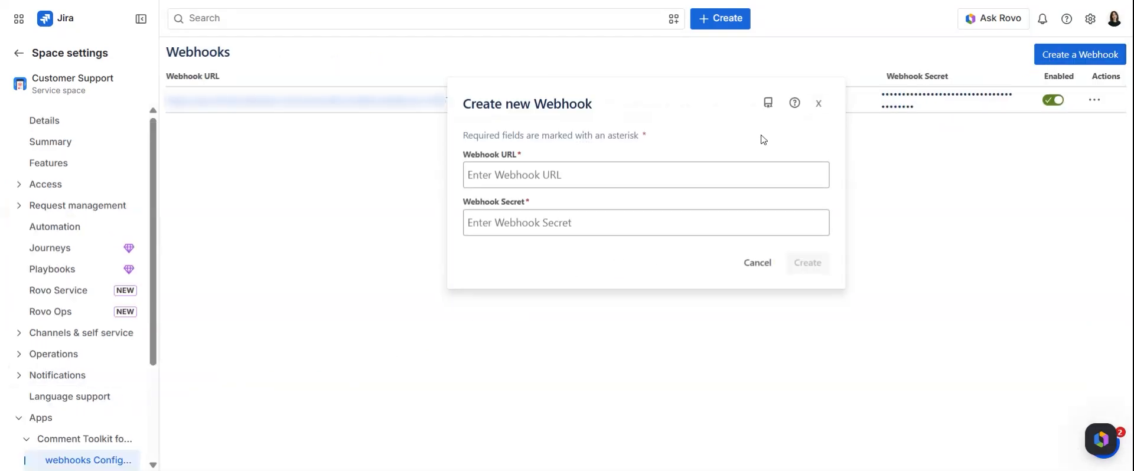
pyautogui.hotkey('ctrl', 'v')
pyautogui.click(520, 223)
pyautogui.hotkey('ctrl', 'v')
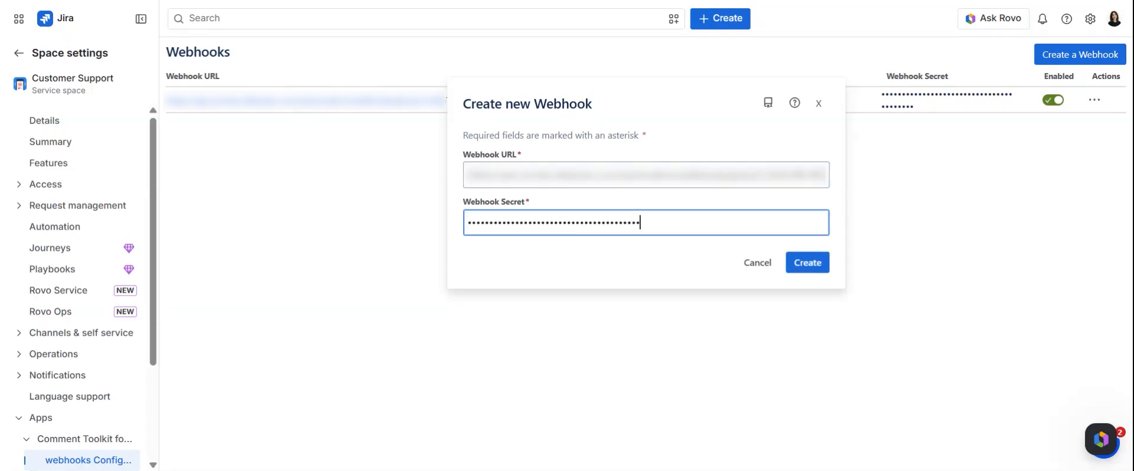
pyautogui.click(800, 264)
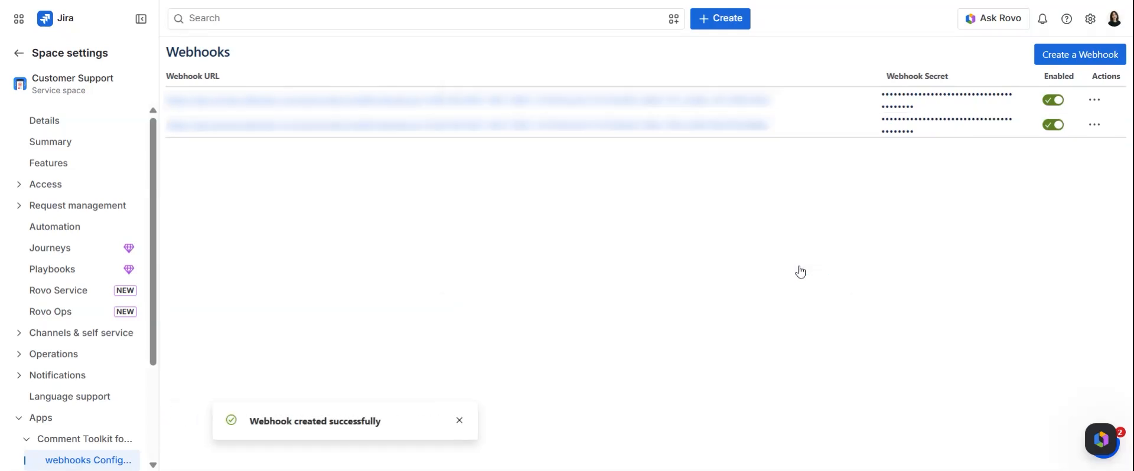
# Reopen the Publish Troubleshooting Article flow from the space's automation flows to review its incoming webhook trigger
pyautogui.click(74, 226)
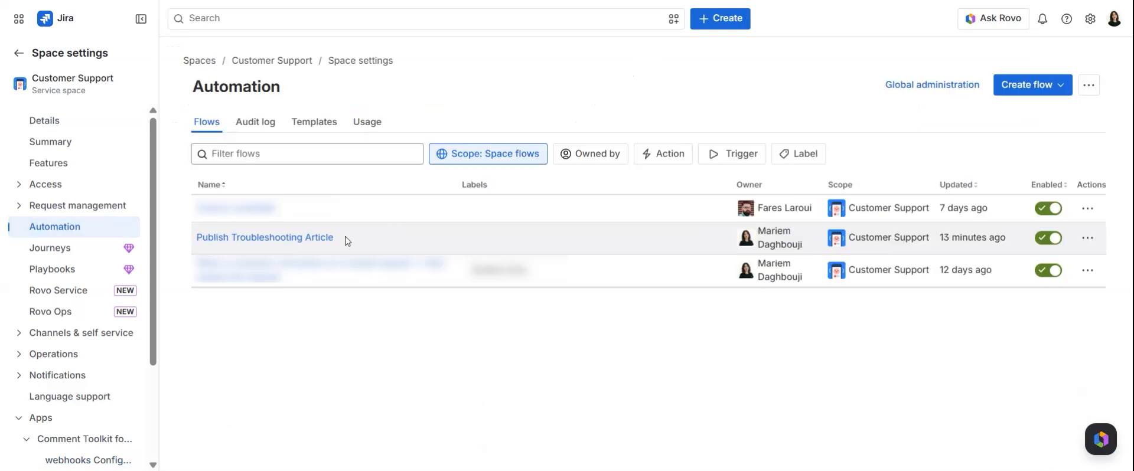
pyautogui.click(322, 240)
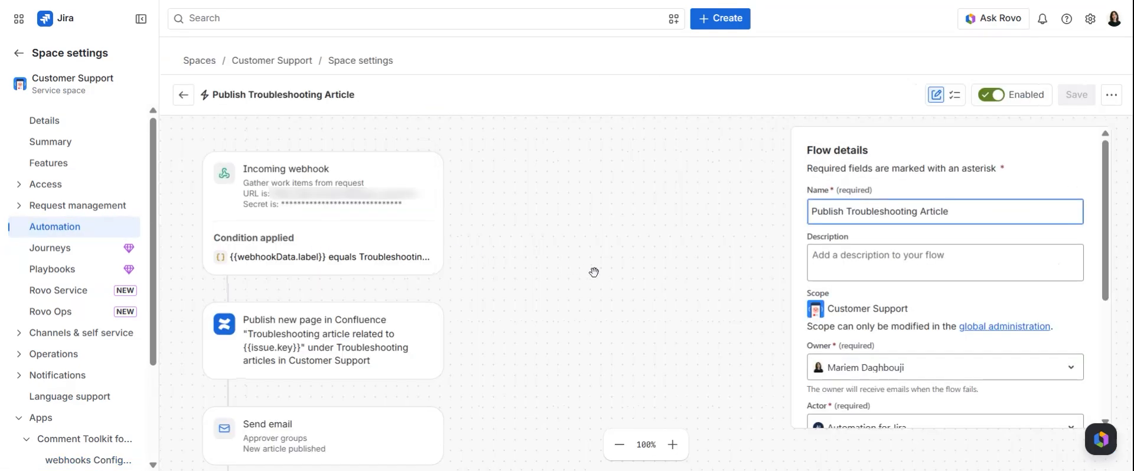
pyautogui.click(418, 228)
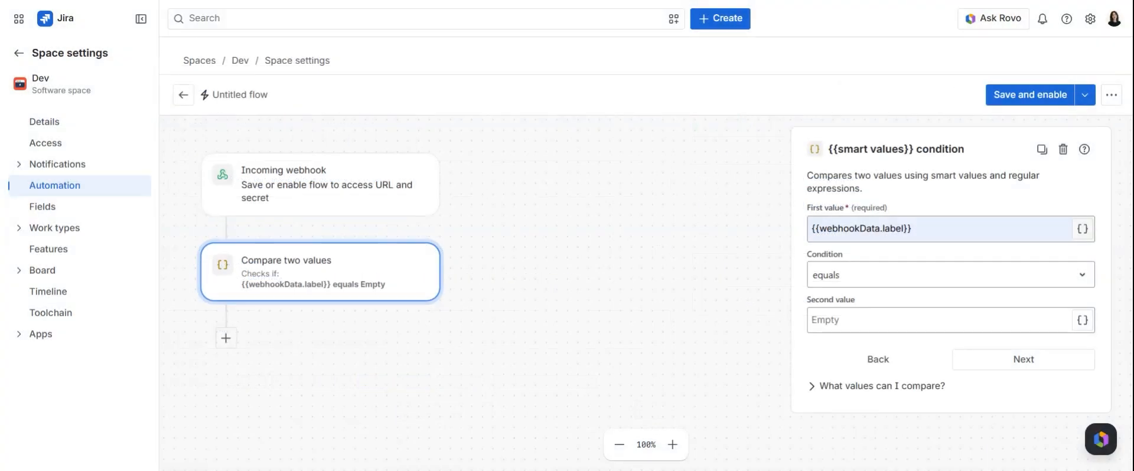
# Complete the Dev flow's smart values condition so that {{webhookData.label}} equals "ready for QA"
pyautogui.click(912, 229)
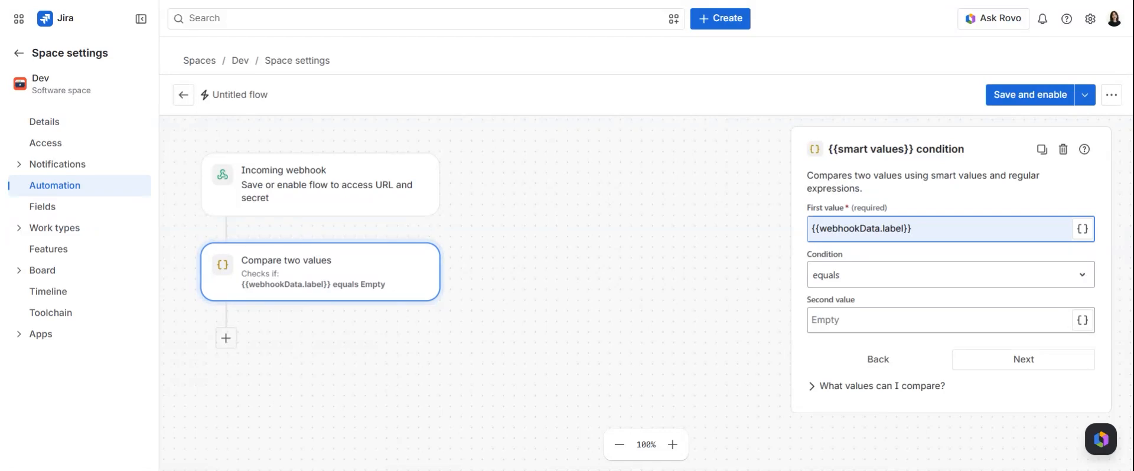
pyautogui.click(939, 321)
pyautogui.write('ready for QA')
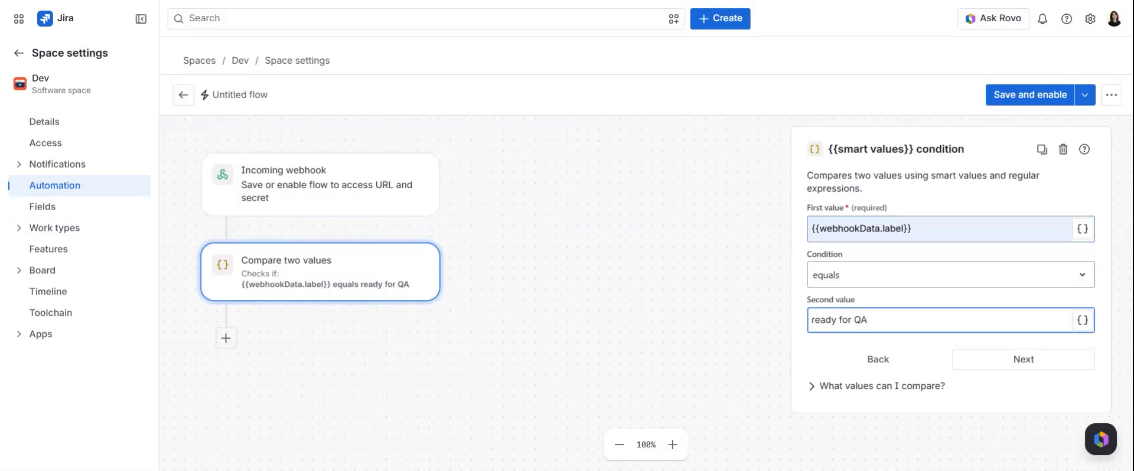
pyautogui.click(1020, 358)
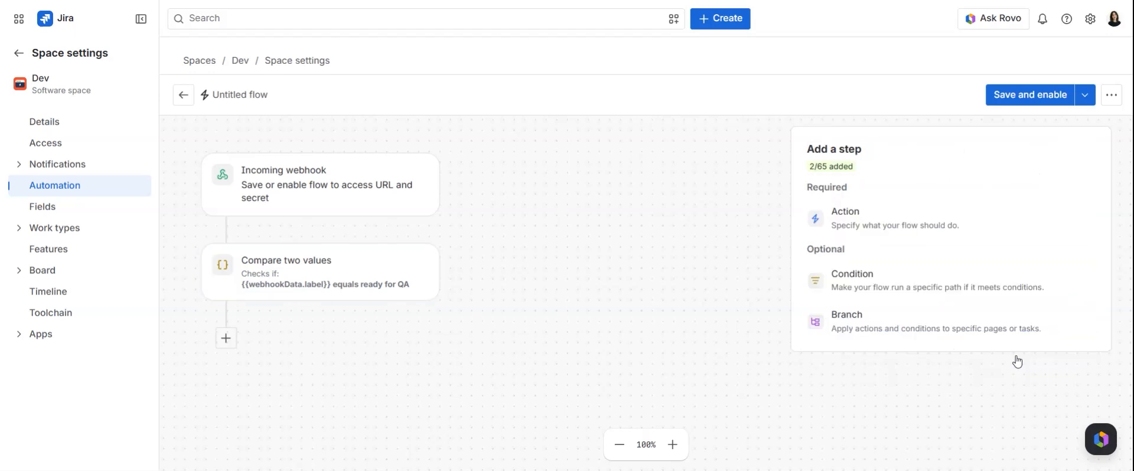
# Add a Transition work item action with TESTING as the destination status
pyautogui.click(937, 227)
pyautogui.write('tra')
pyautogui.click(912, 245)
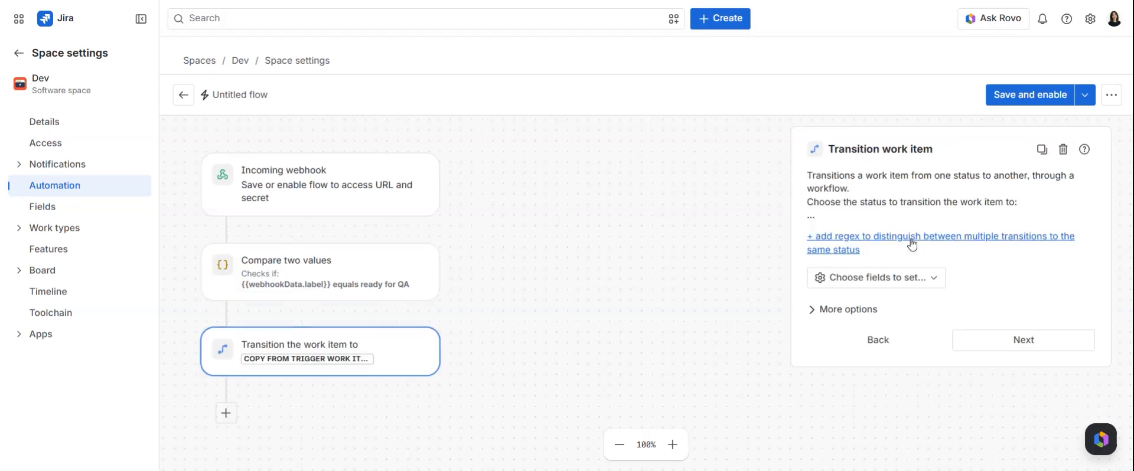
pyautogui.click(911, 242)
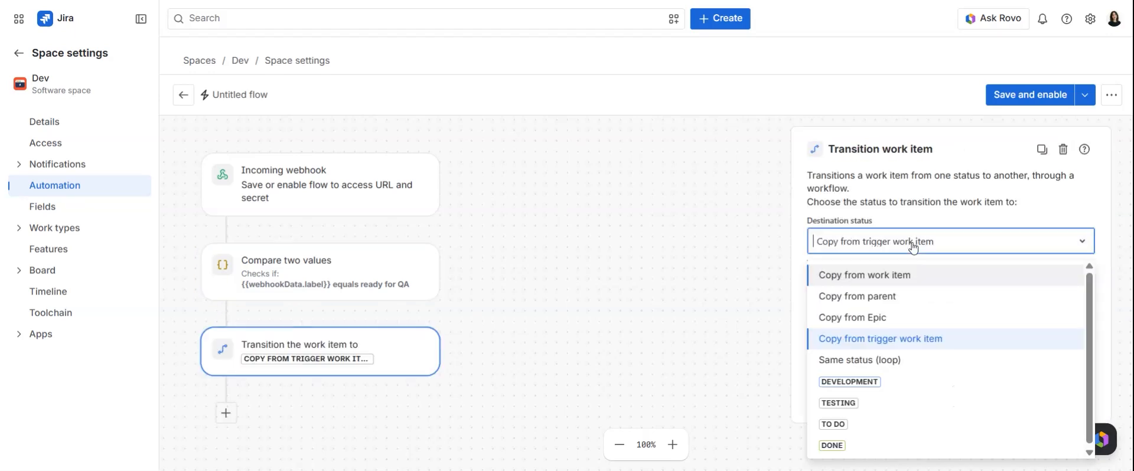
pyautogui.click(885, 402)
pyautogui.click(1010, 394)
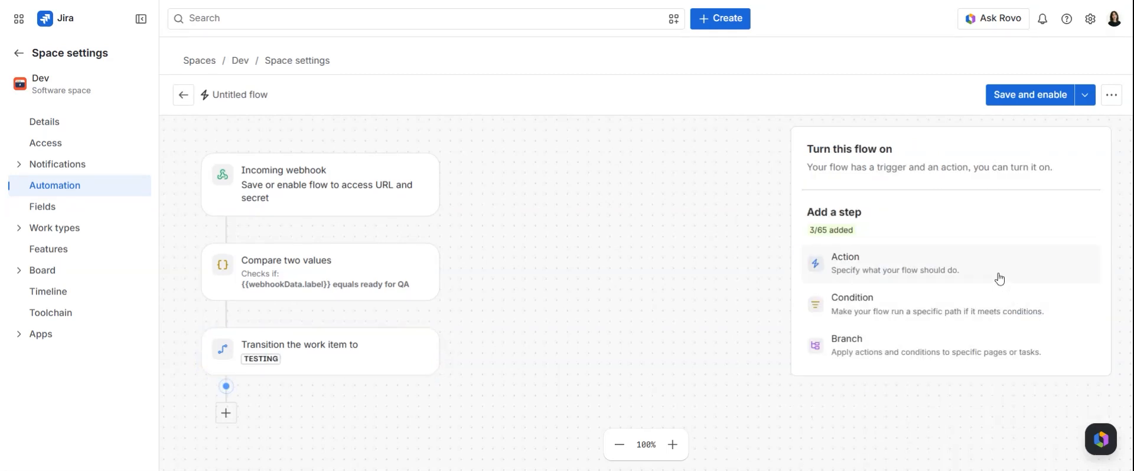
# Add an Assign work item action using Specify user and choose the QA assignee
pyautogui.click(1000, 279)
pyautogui.write('assi')
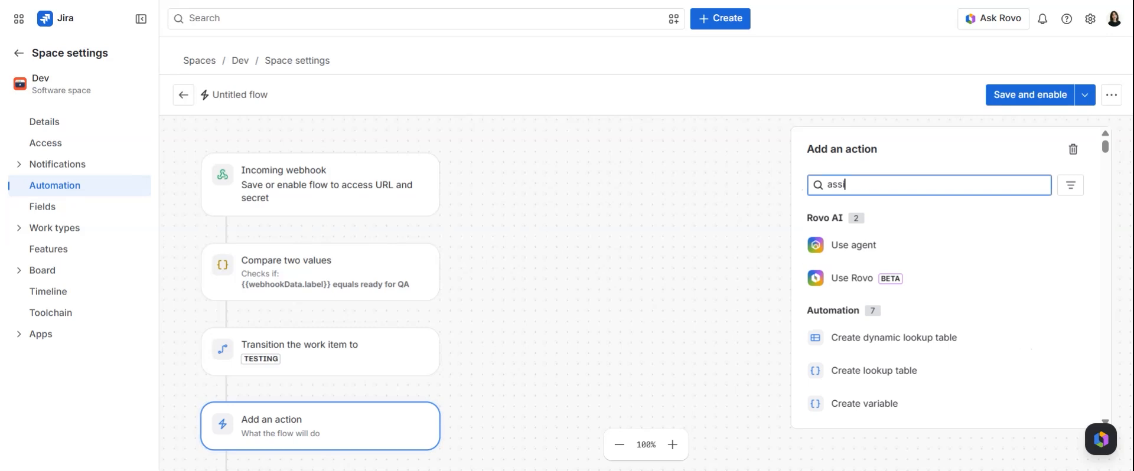
pyautogui.click(916, 243)
pyautogui.click(914, 246)
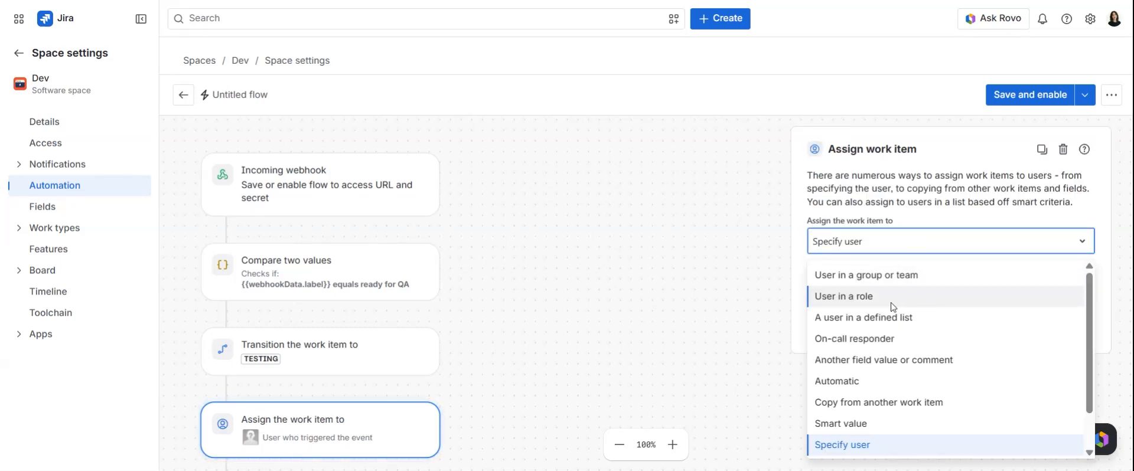
pyautogui.click(878, 450)
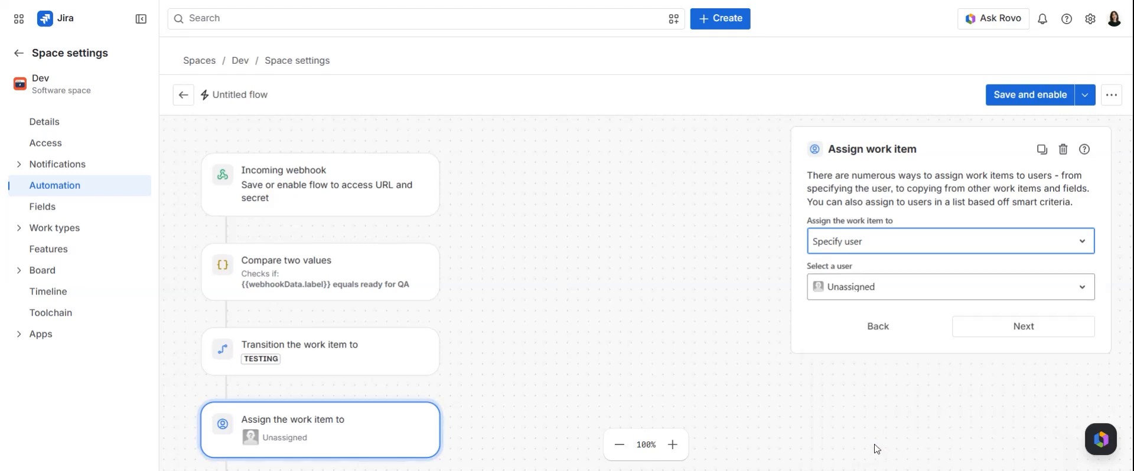
pyautogui.click(879, 293)
pyautogui.write('mariem')
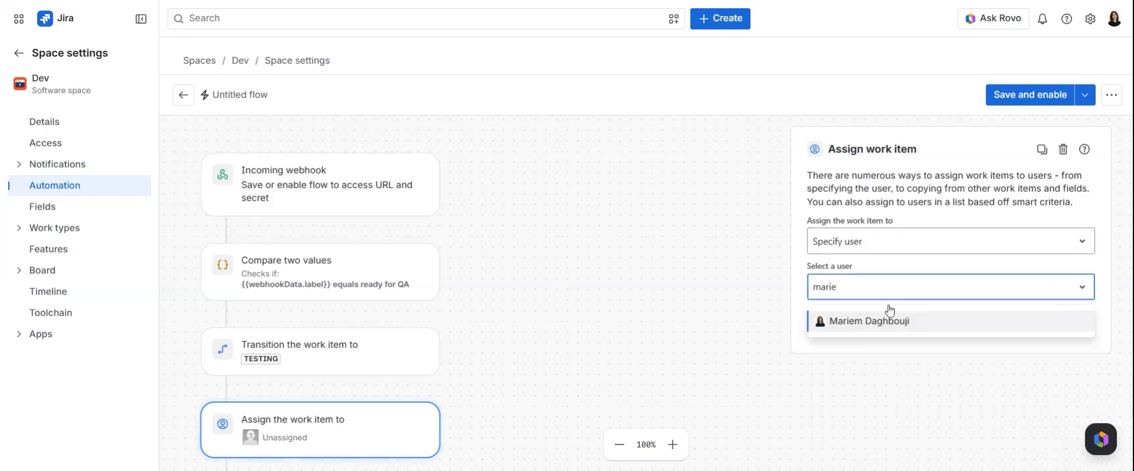
pyautogui.click(893, 322)
pyautogui.click(975, 327)
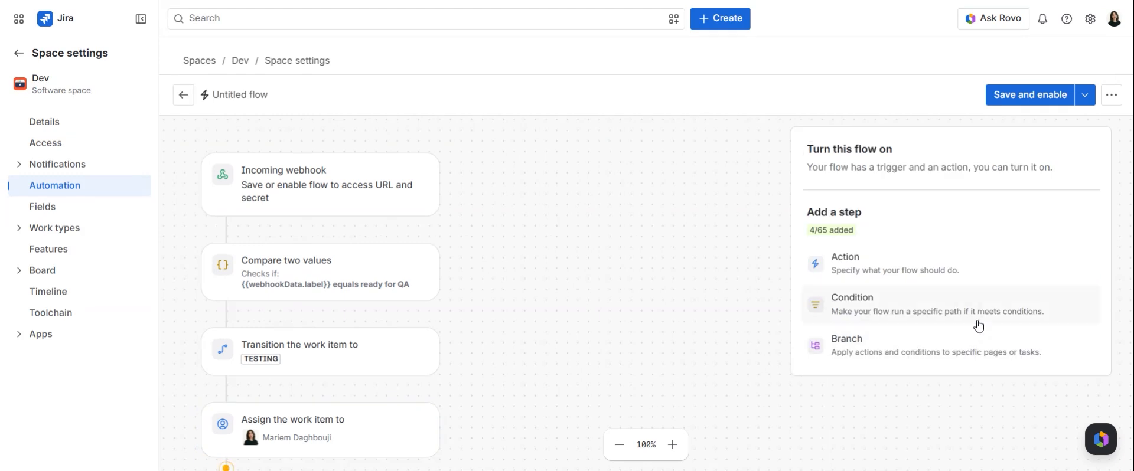
# Name the flow "QA Handoff Automation", let all admins edit it, turn it on, and leave the flow editor
pyautogui.click(1031, 94)
pyautogui.write('QA Handoff Automation')
pyautogui.click(880, 248)
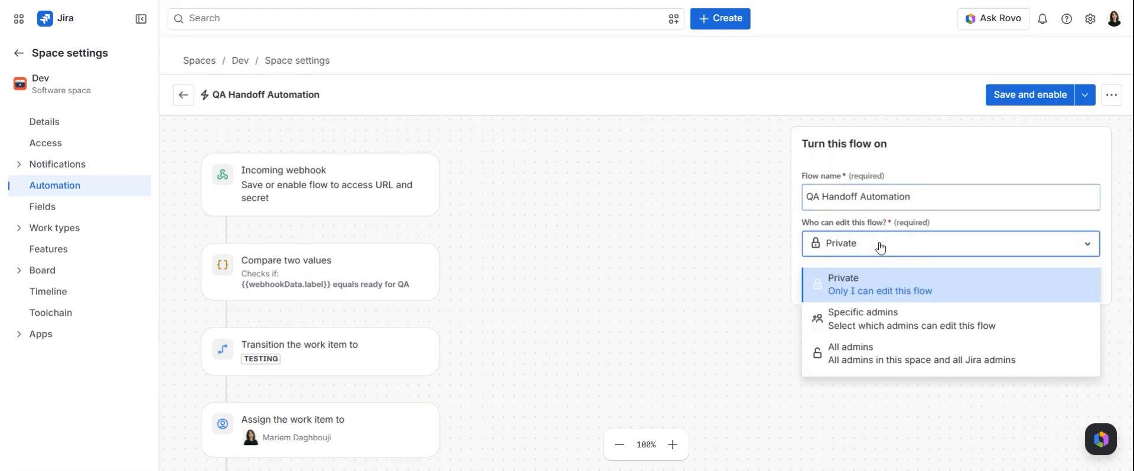
pyautogui.click(880, 353)
pyautogui.click(917, 290)
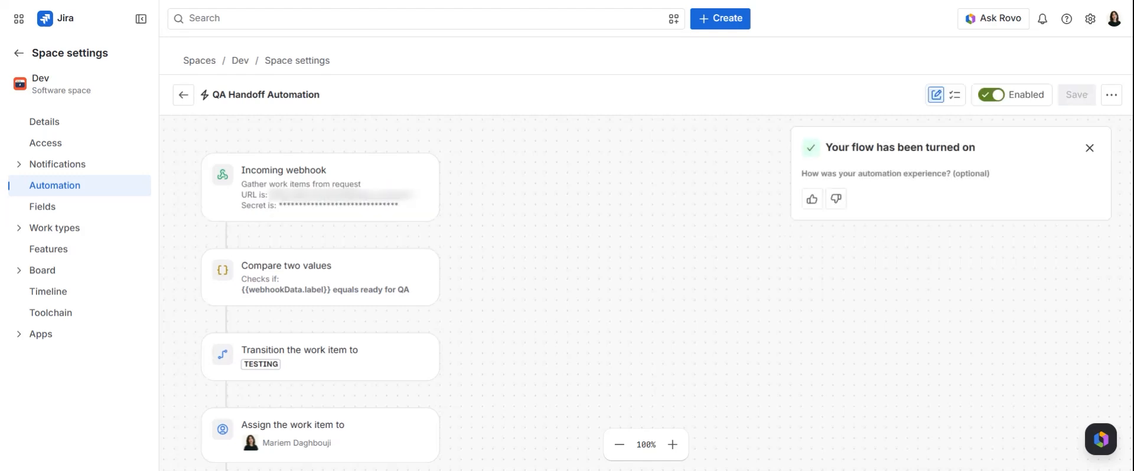
pyautogui.click(182, 95)
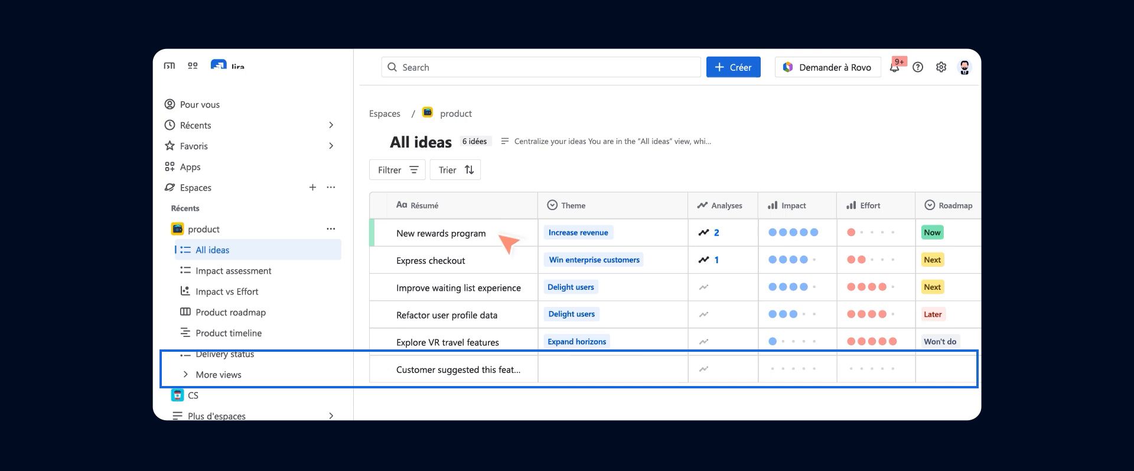
pyautogui.click(455, 370)
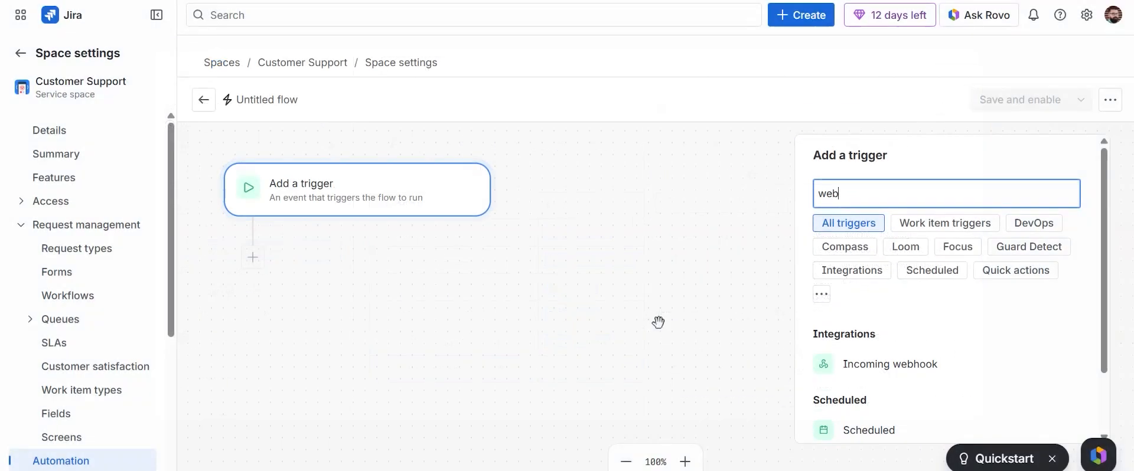
# Add an Incoming webhook trigger with a smart values condition that {{webhookData.label}} equals "Feature Candidate"
pyautogui.write('hook')
pyautogui.click(882, 314)
pyautogui.click(875, 378)
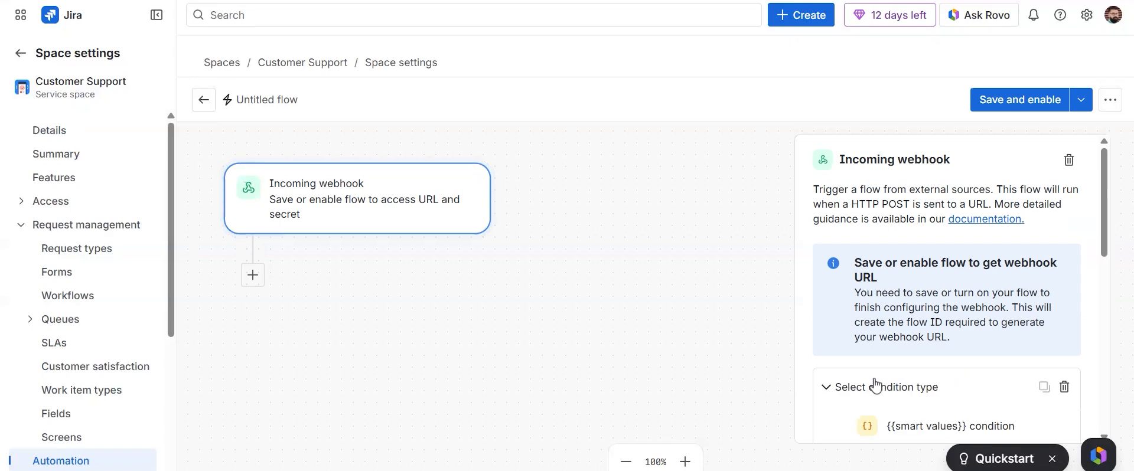
pyautogui.click(901, 356)
pyautogui.click(928, 222)
pyautogui.click(931, 288)
pyautogui.click(933, 325)
pyautogui.click(1005, 439)
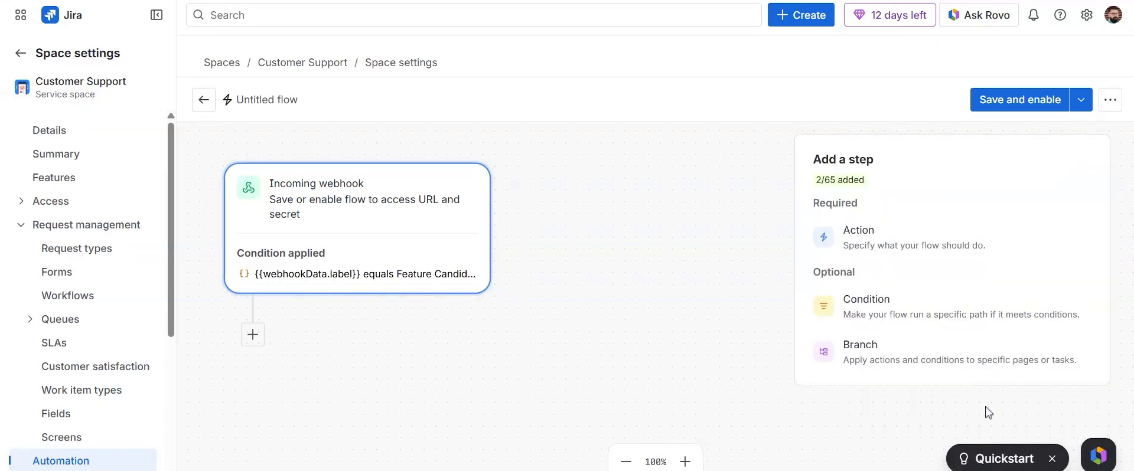
# Add a Create work item action in the Product Roadmap (MDP) space with the issue type Idea
pyautogui.click(897, 255)
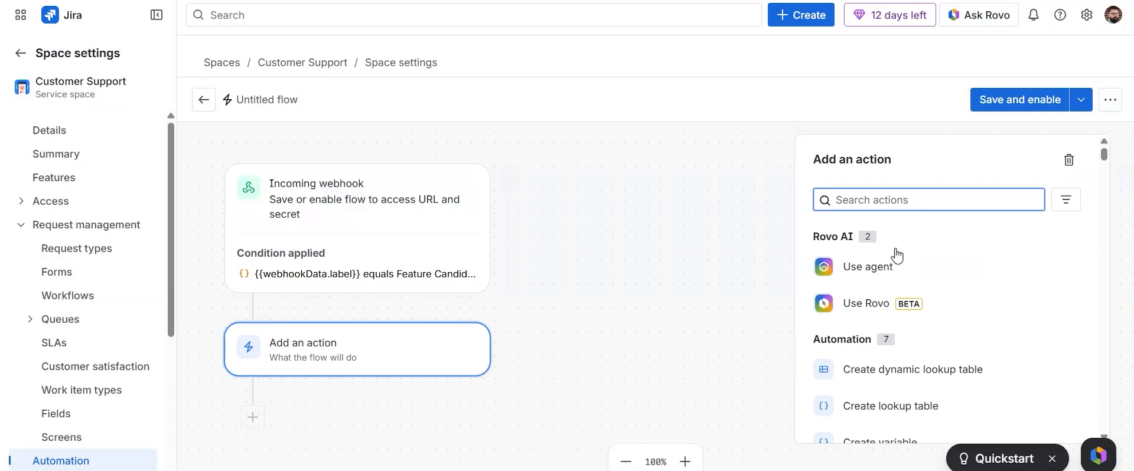
pyautogui.write('create work')
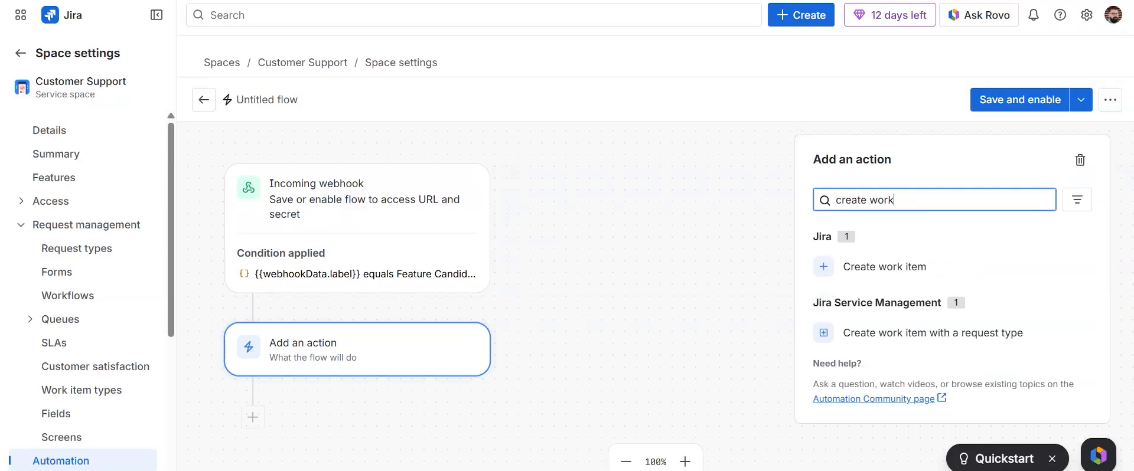
pyautogui.click(886, 267)
pyautogui.click(889, 245)
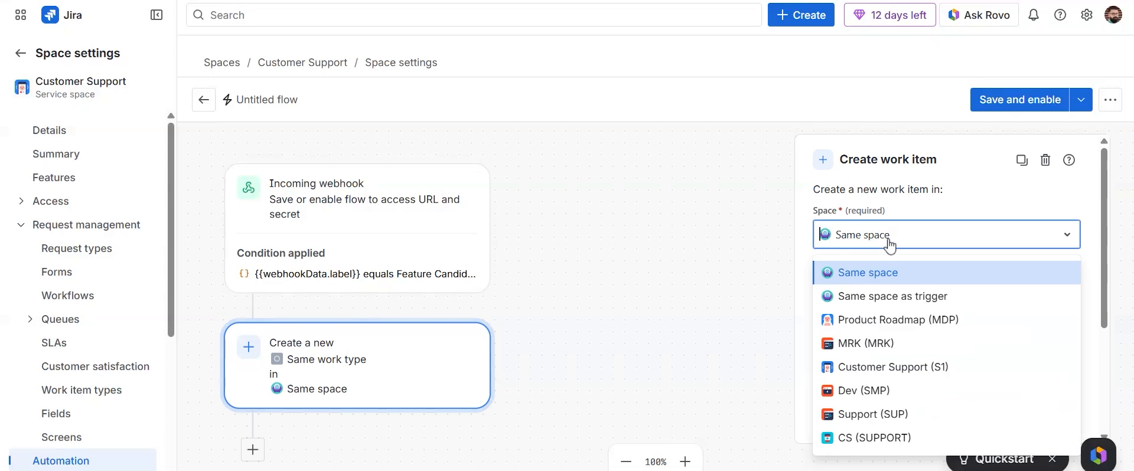
pyautogui.click(889, 310)
pyautogui.click(896, 296)
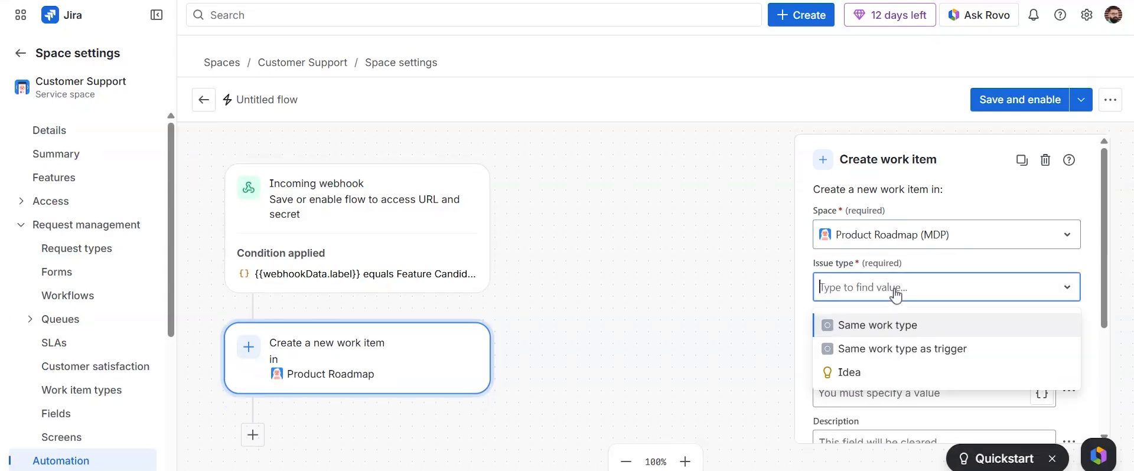
pyautogui.click(895, 373)
# Copy the idea's summary from the work item, set its description to {{comment.body}}, and complete the action
pyautogui.scroll(-1, 905, 349)
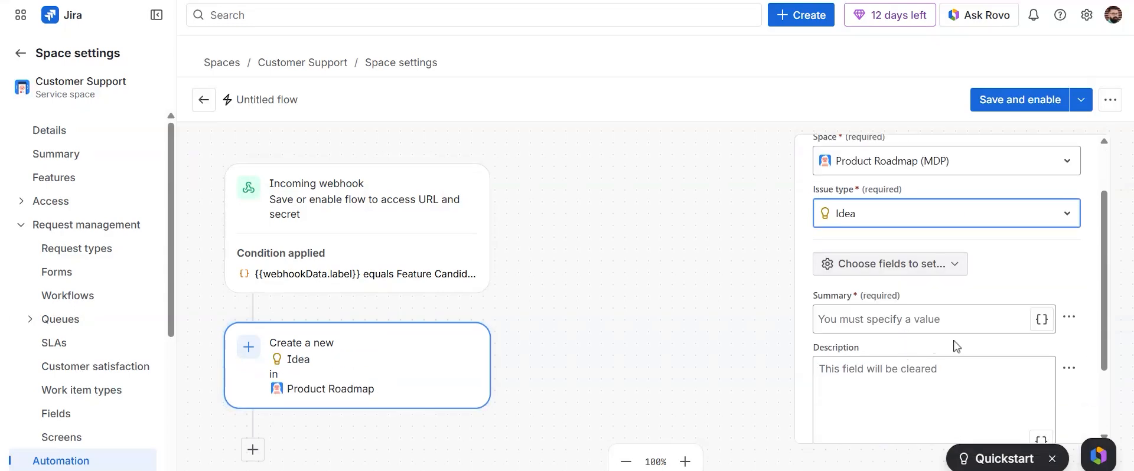
pyautogui.click(1070, 317)
pyautogui.click(1067, 379)
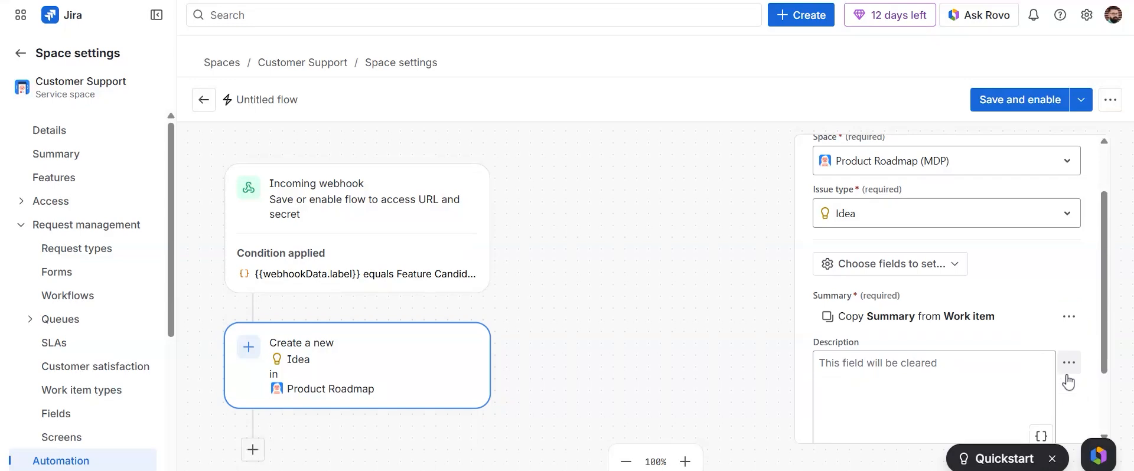
pyautogui.click(935, 390)
pyautogui.hotkey('ctrl', 'v')
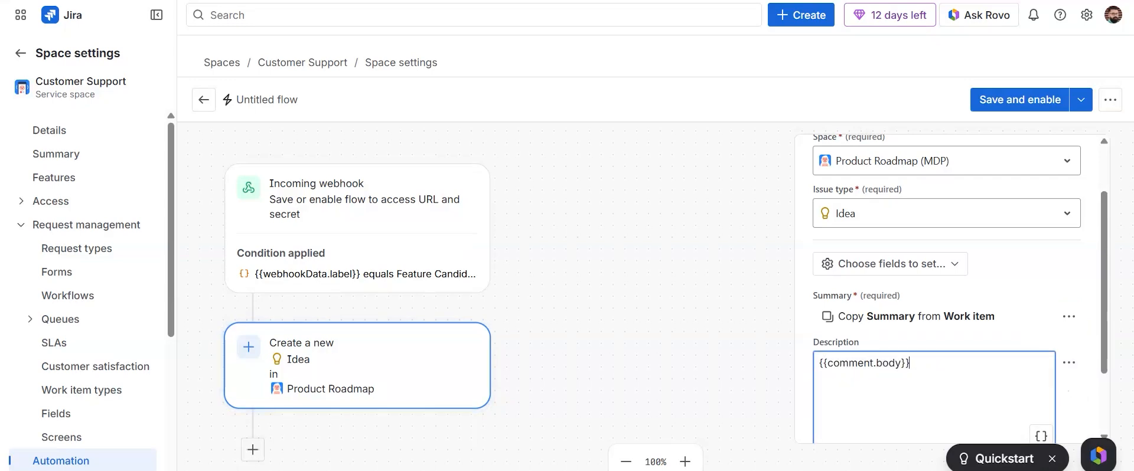
pyautogui.scroll(-2, 899, 329)
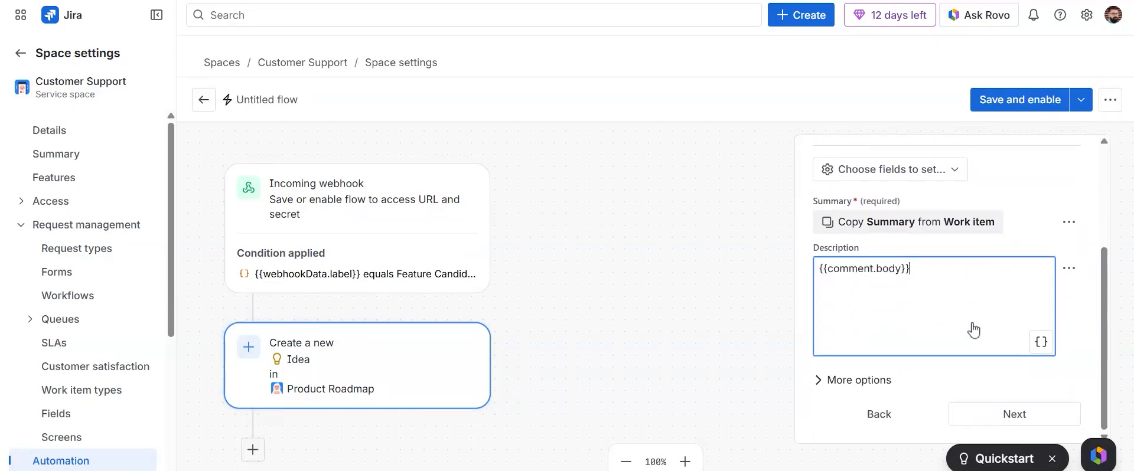
pyautogui.click(996, 413)
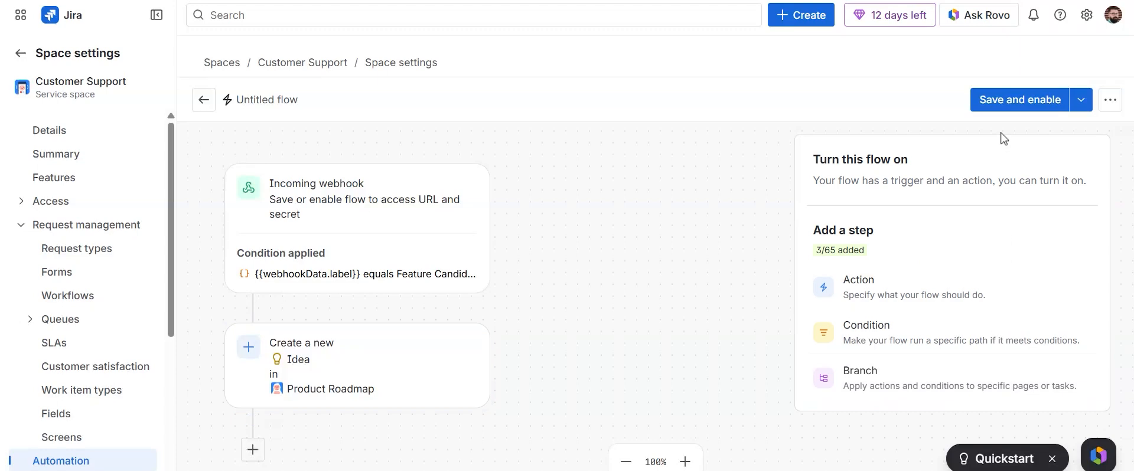
# Name the flow "Feature candidate" and turn it on
pyautogui.click(1000, 107)
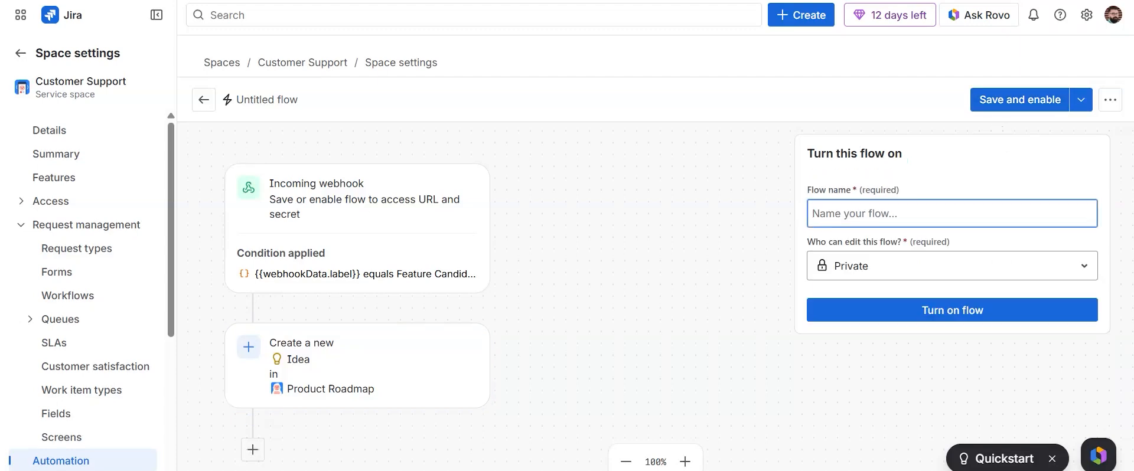
pyautogui.write('Feature')
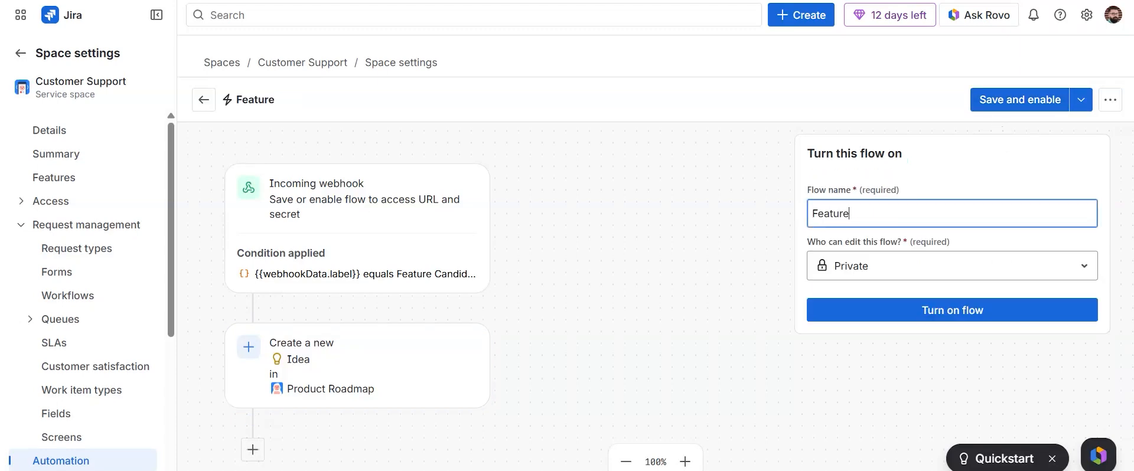
pyautogui.write(' candidate')
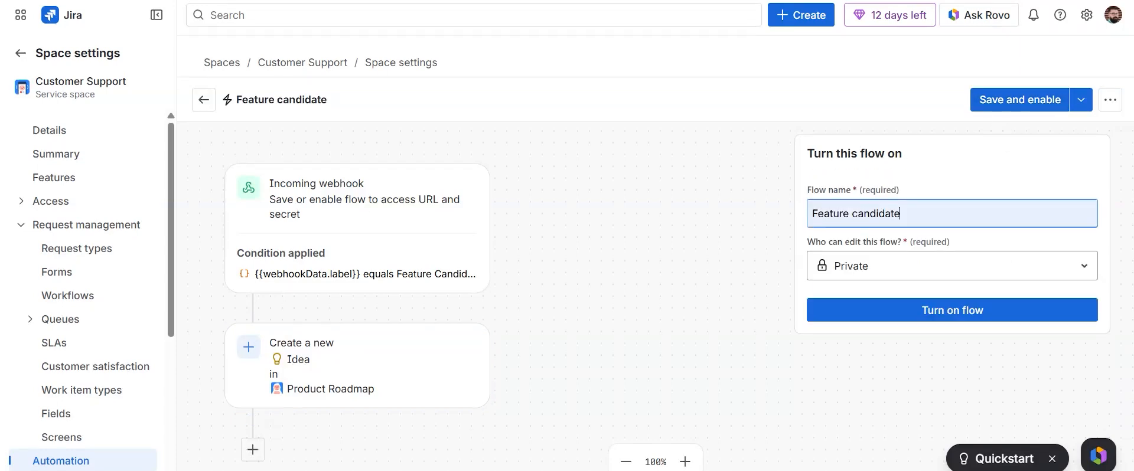
pyautogui.click(936, 313)
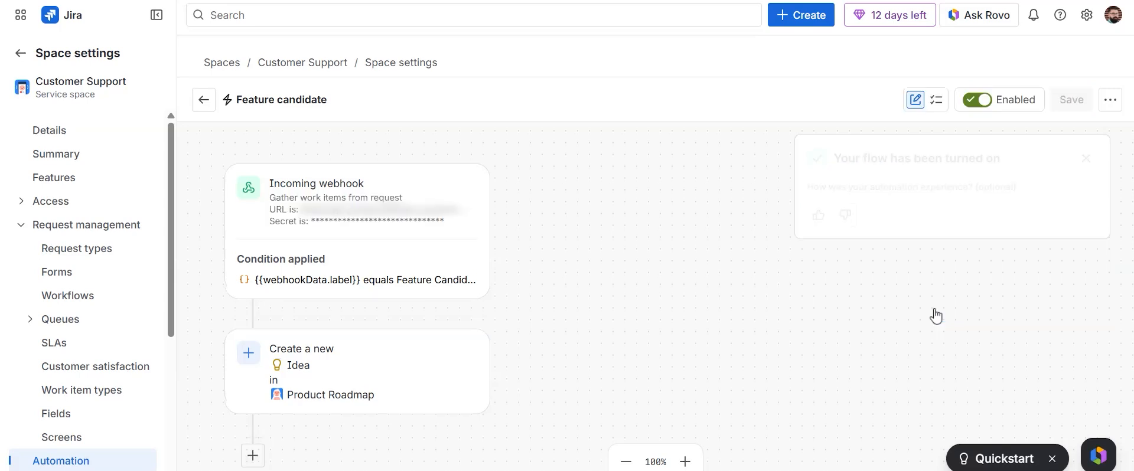